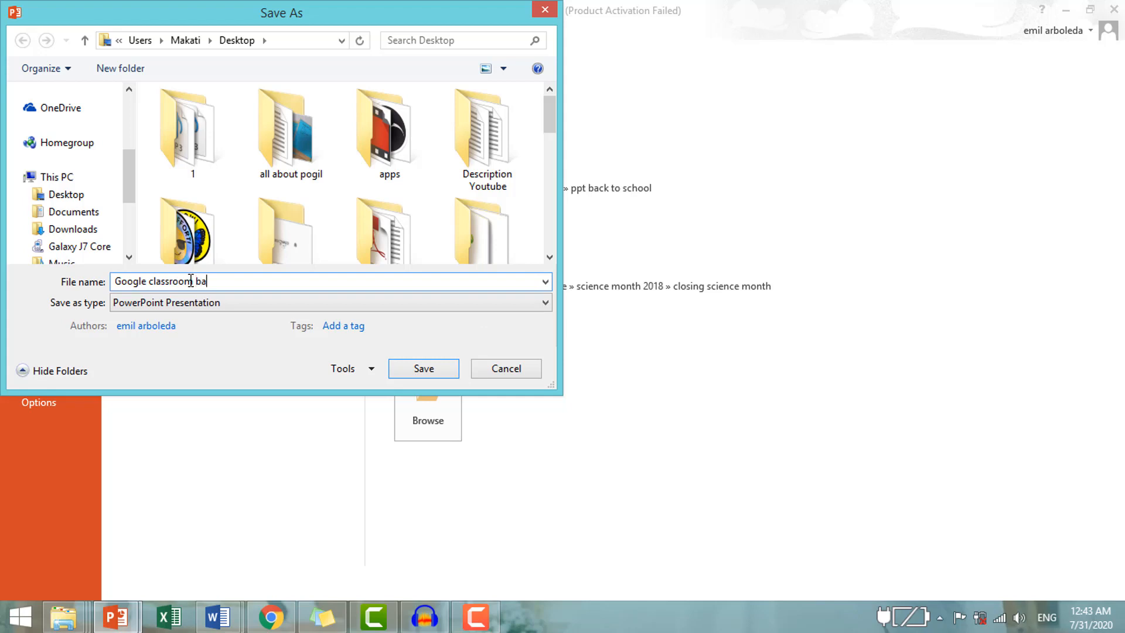
Name the presentation file "Google classroom banner 7 newton".
text(7 newton)
Save just the current slide to the Desktop in JPEG File Interchange Format.
click(349, 303)
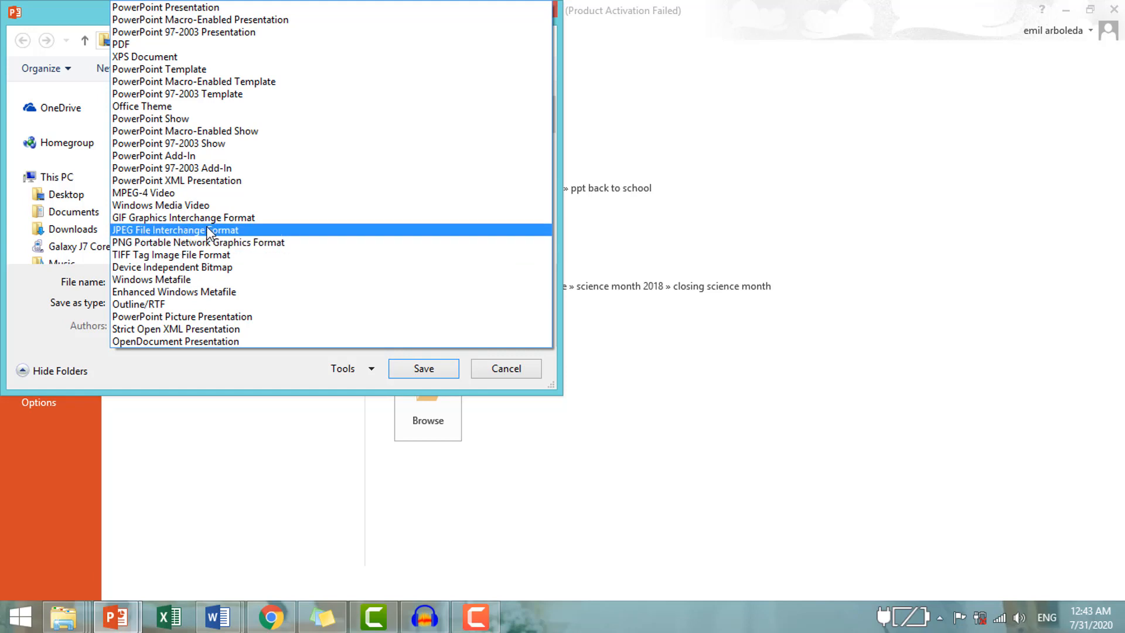
click(534, 365)
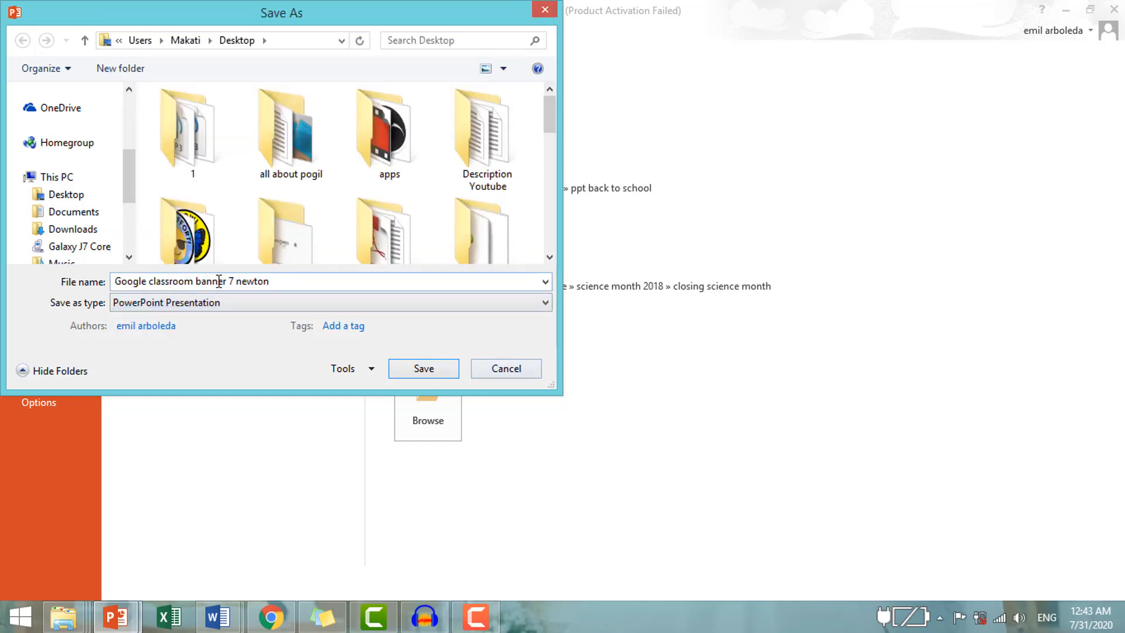
click(269, 279)
click(287, 281)
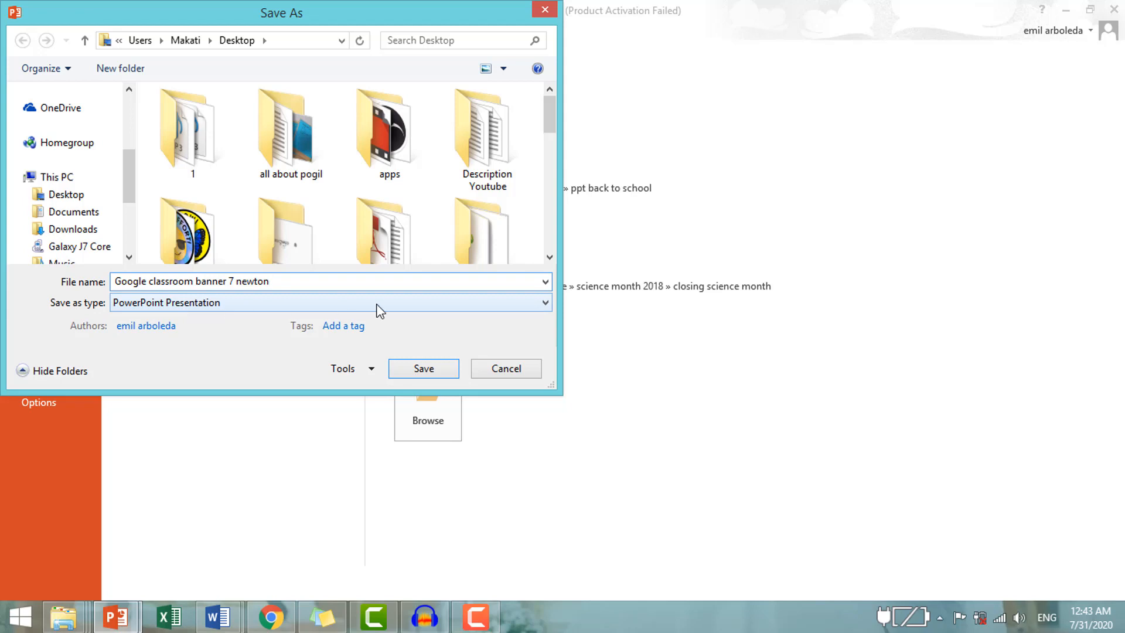
click(543, 305)
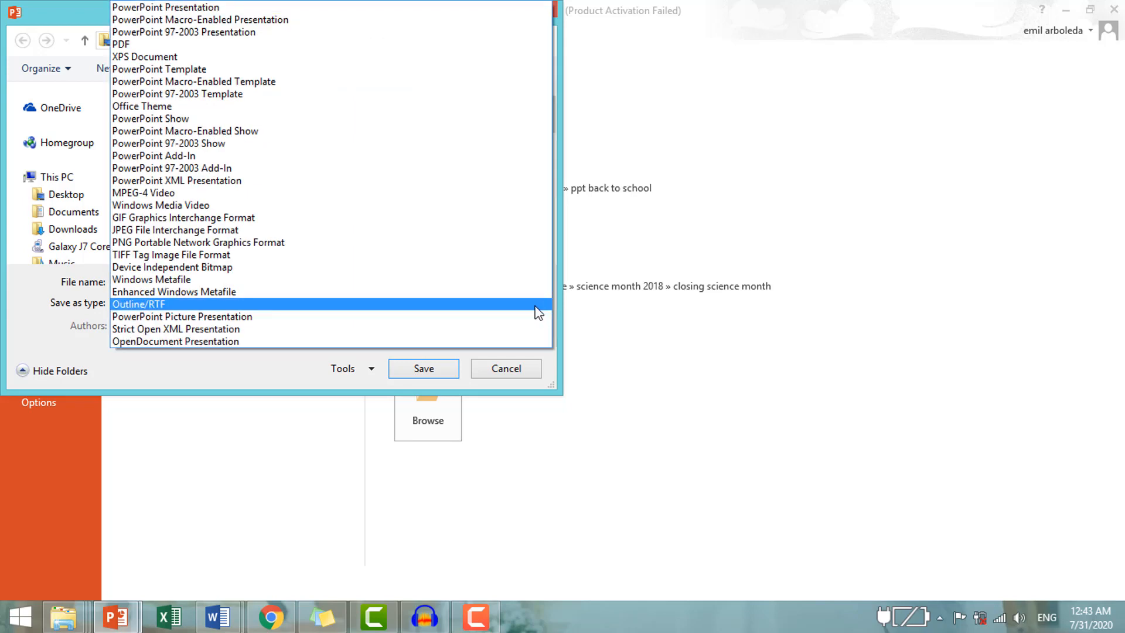
click(170, 230)
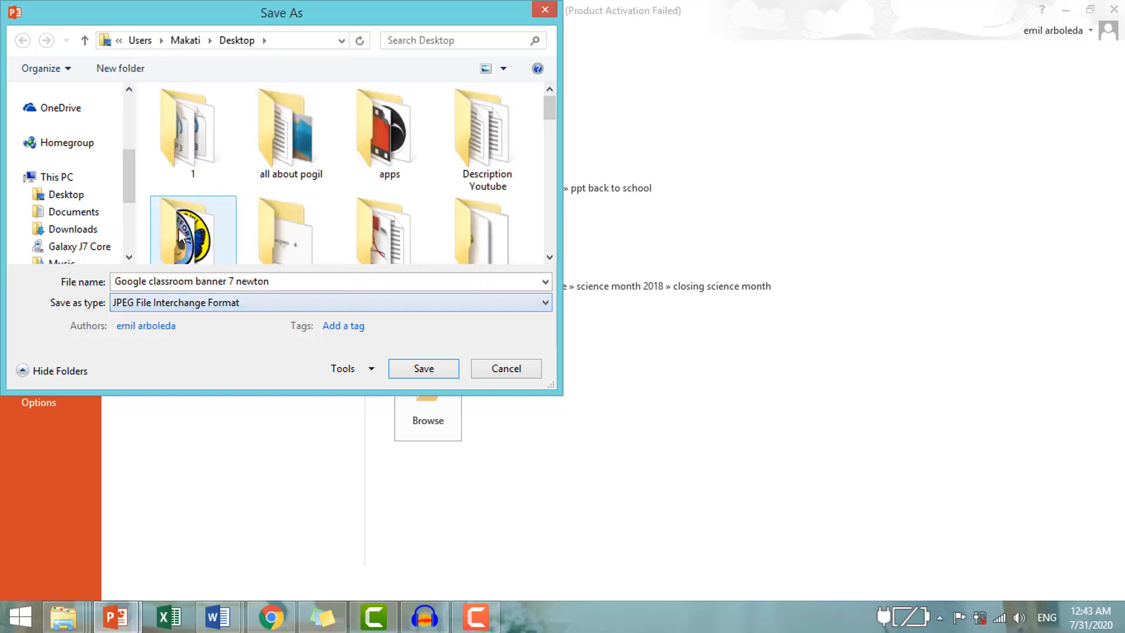
click(69, 196)
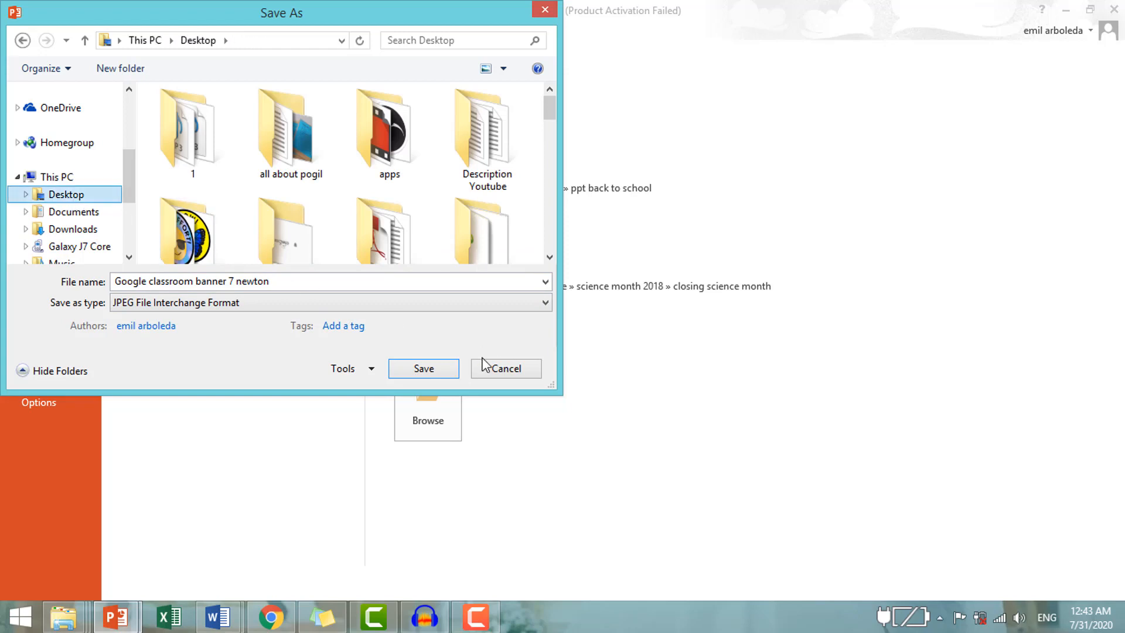
click(440, 371)
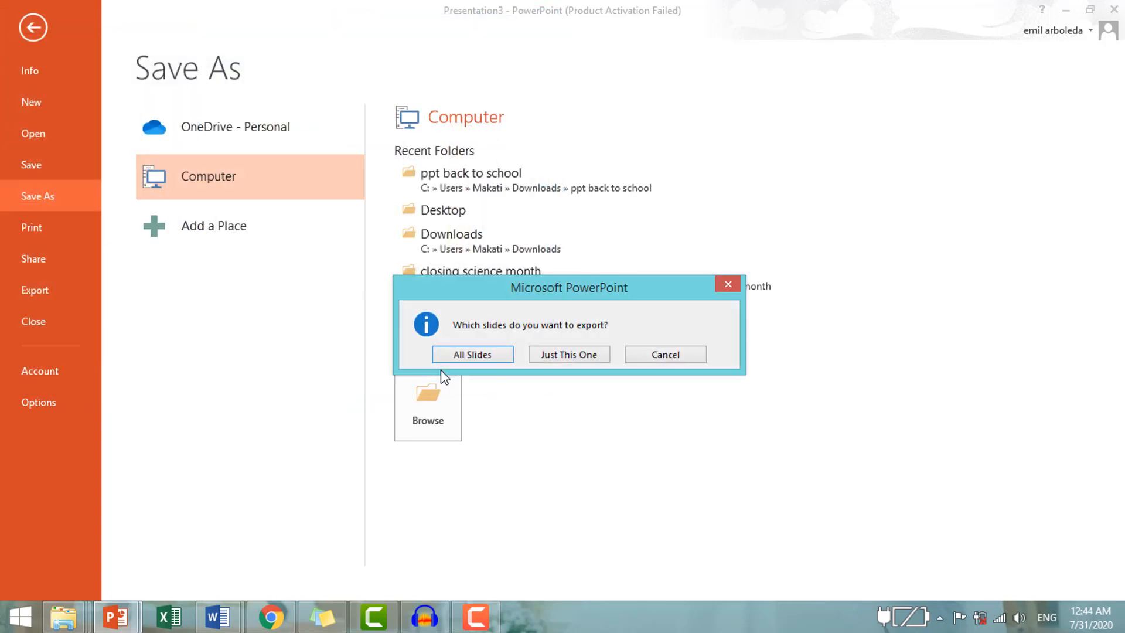
click(582, 355)
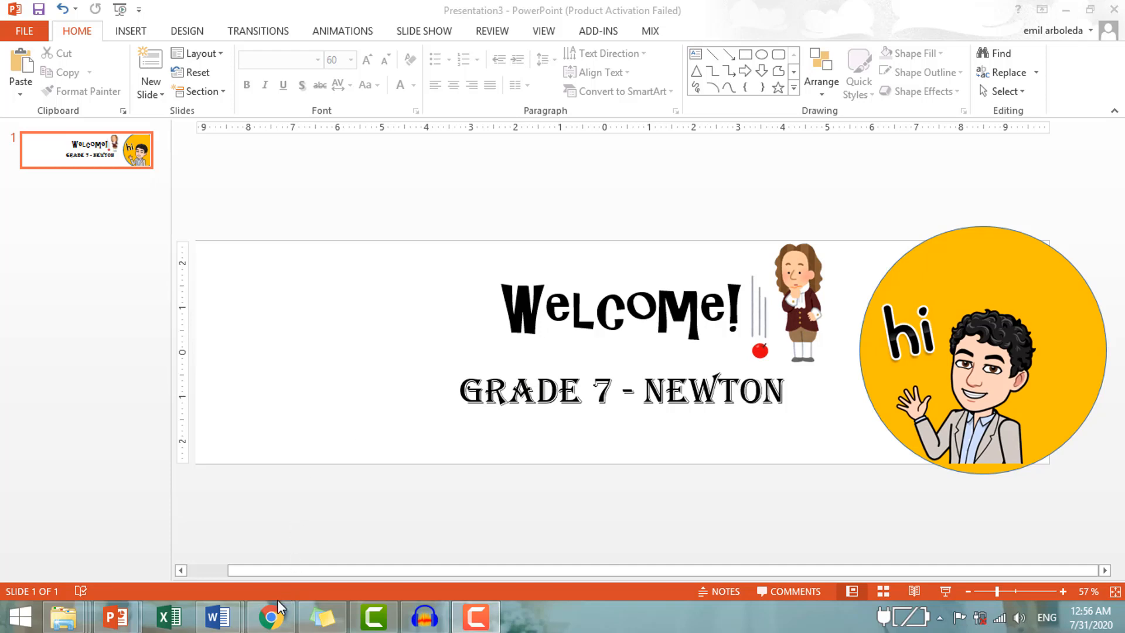
Switch to Google Classroom in Chrome, open the Science 7 - Newton class and upload "Google classroom banner 7 newton" from the Desktop as its header photo.
click(272, 618)
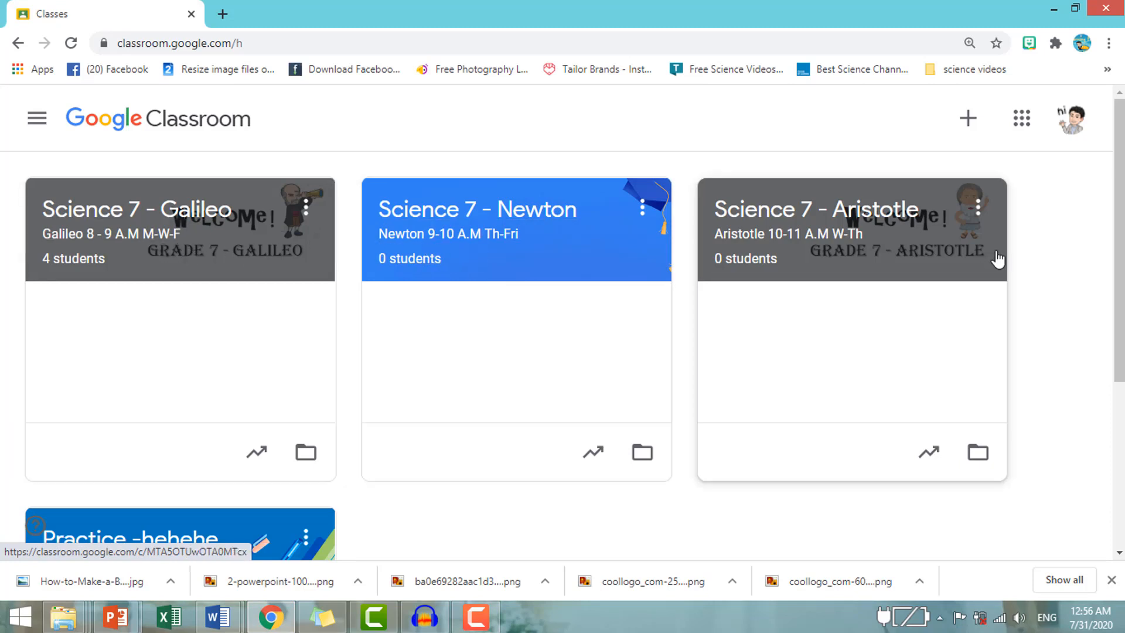
click(554, 221)
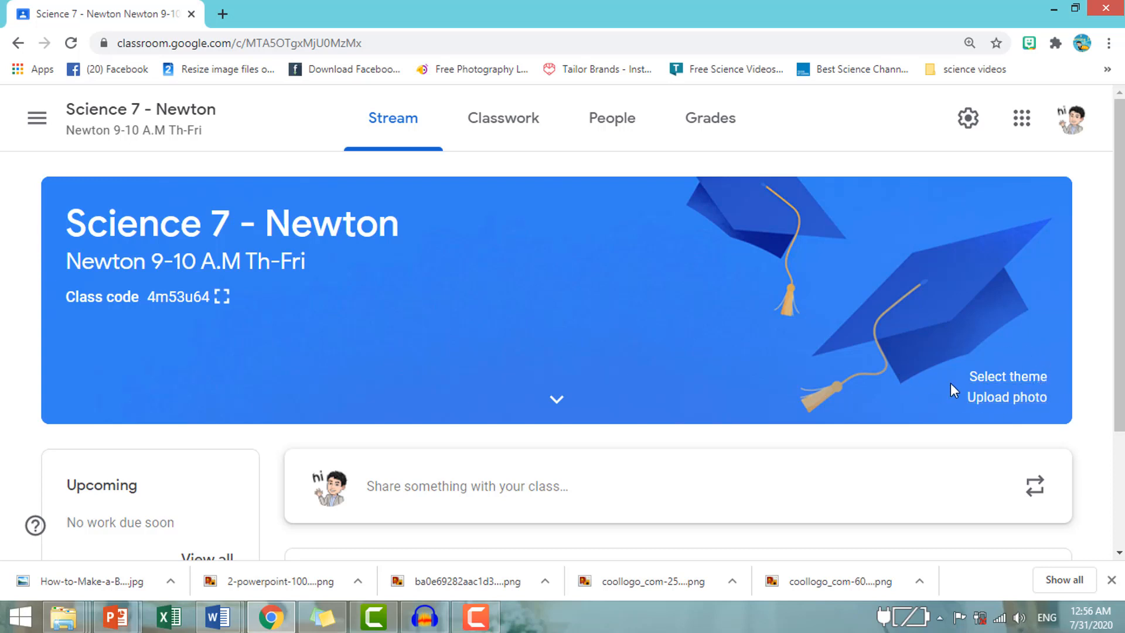
click(1015, 398)
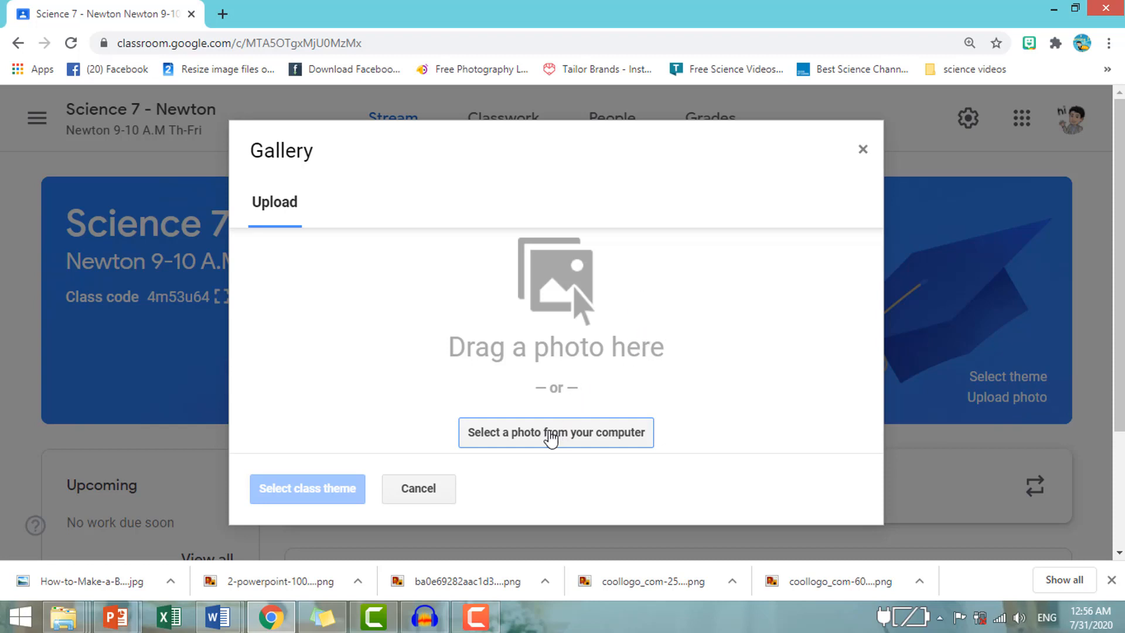
click(600, 438)
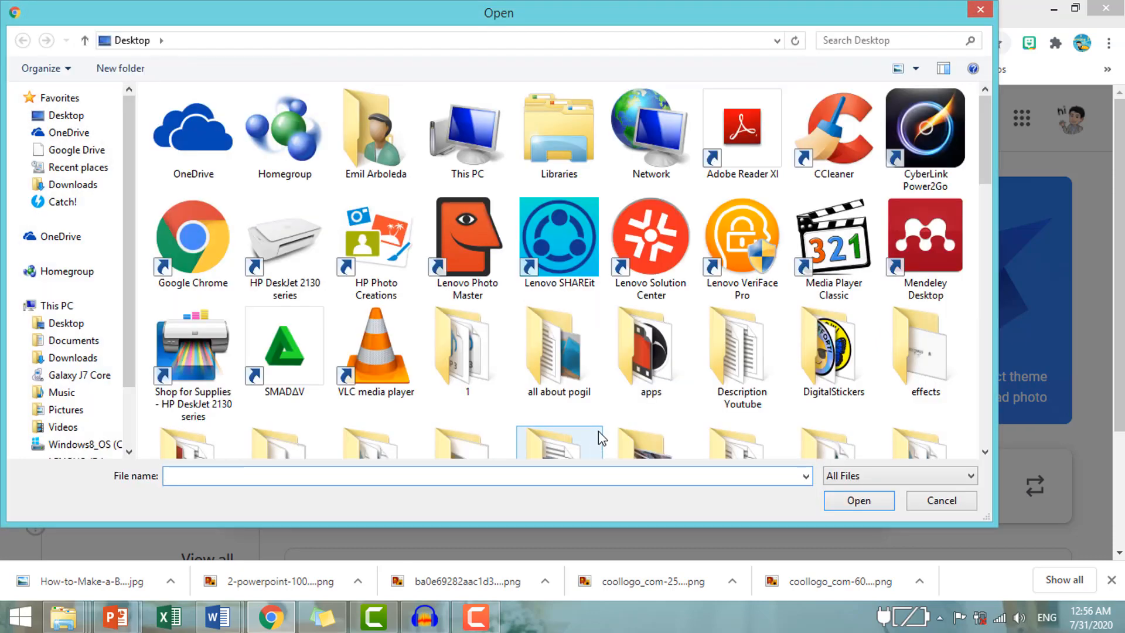
click(80, 115)
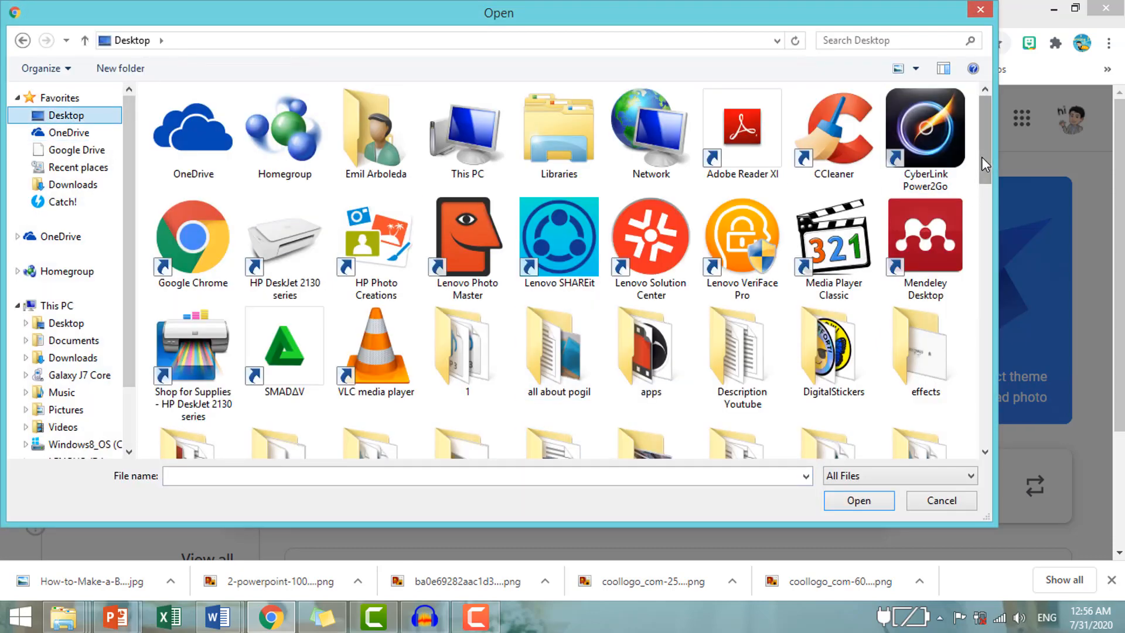
drag(982, 156, 1003, 335)
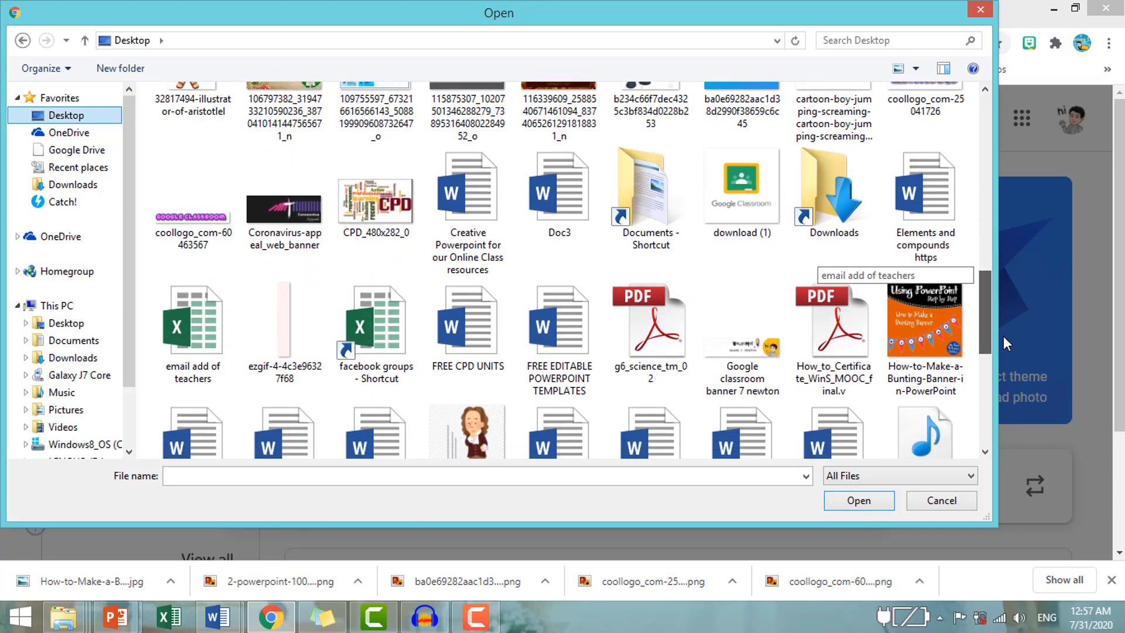
click(744, 360)
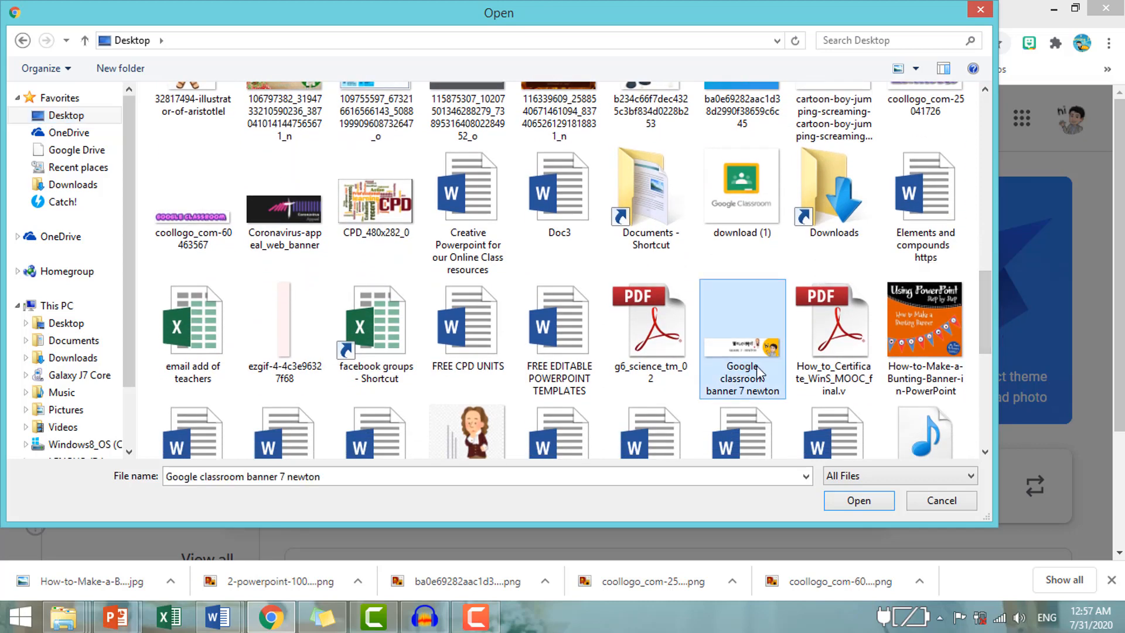
click(859, 499)
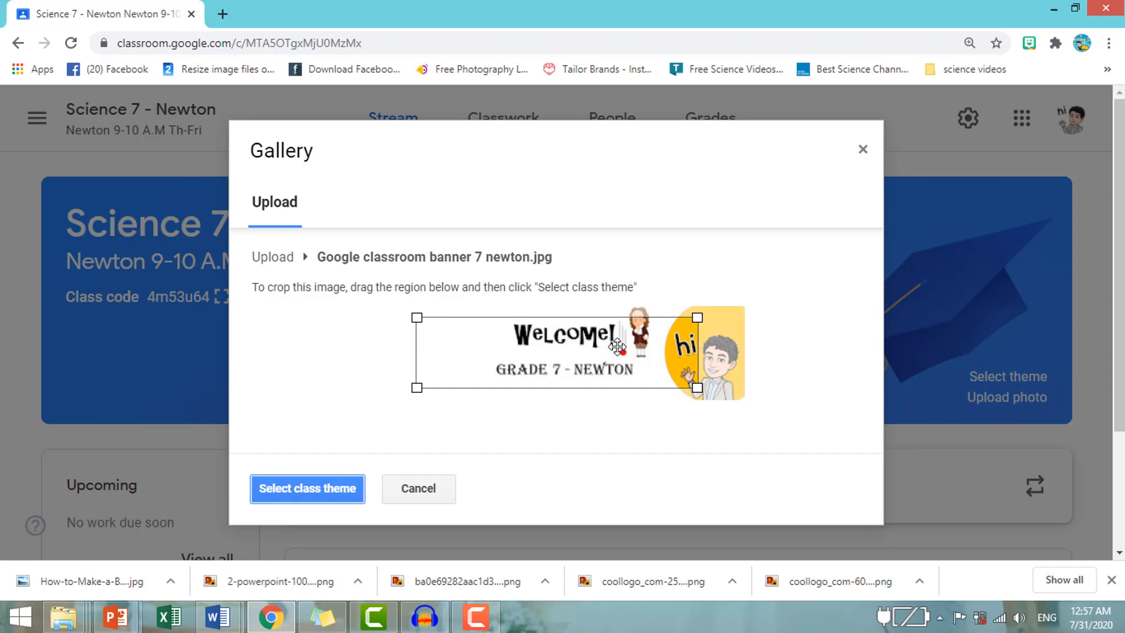
Expand the crop region to cover the whole banner image and set it as the class theme.
drag(635, 340, 524, 342)
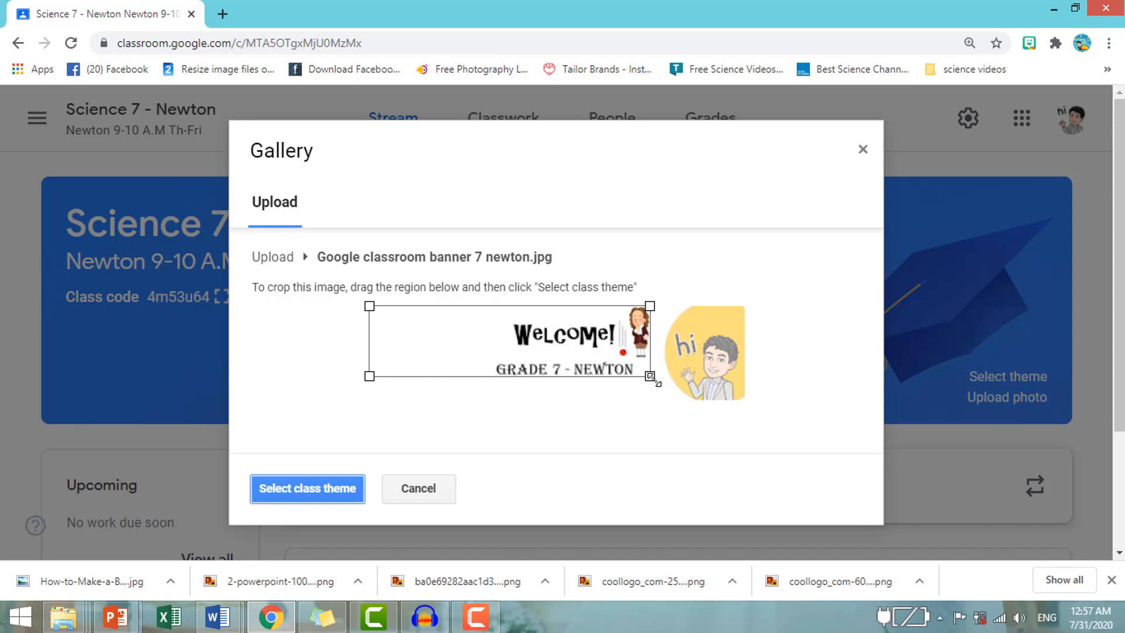
drag(652, 378, 747, 402)
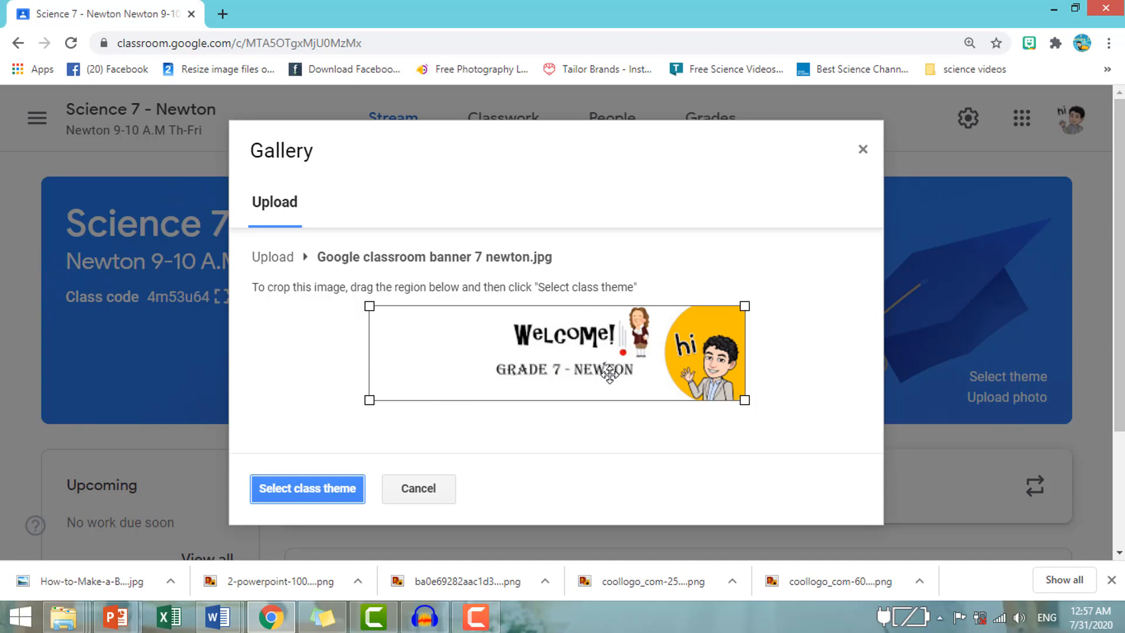
click(340, 494)
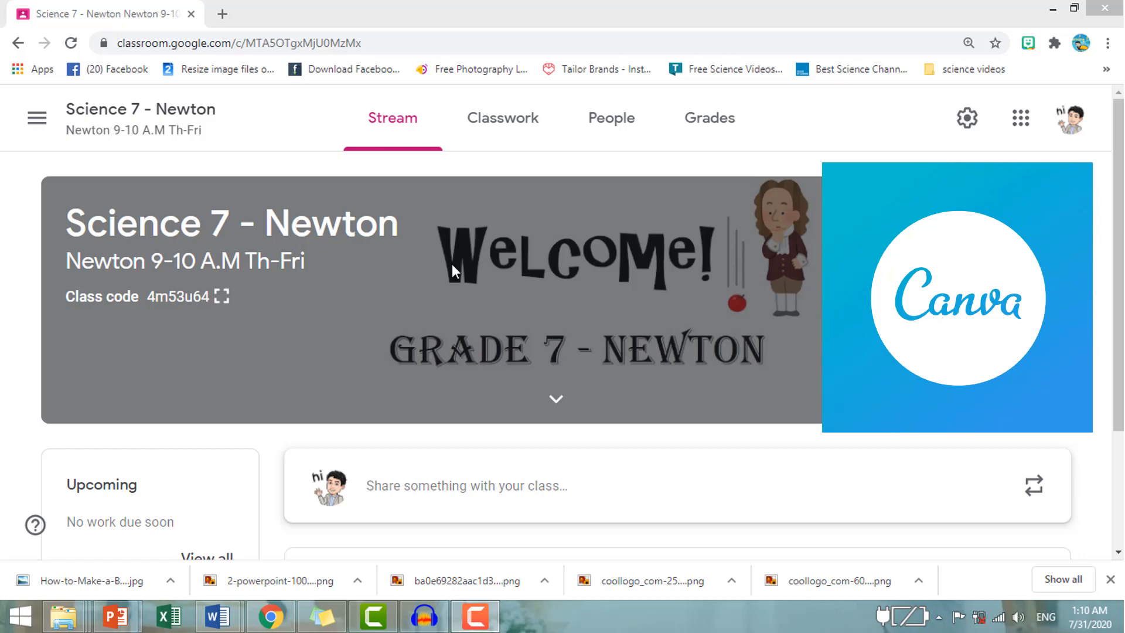
Search Google for "canva" in a new browser tab and open the Canva website.
click(223, 14)
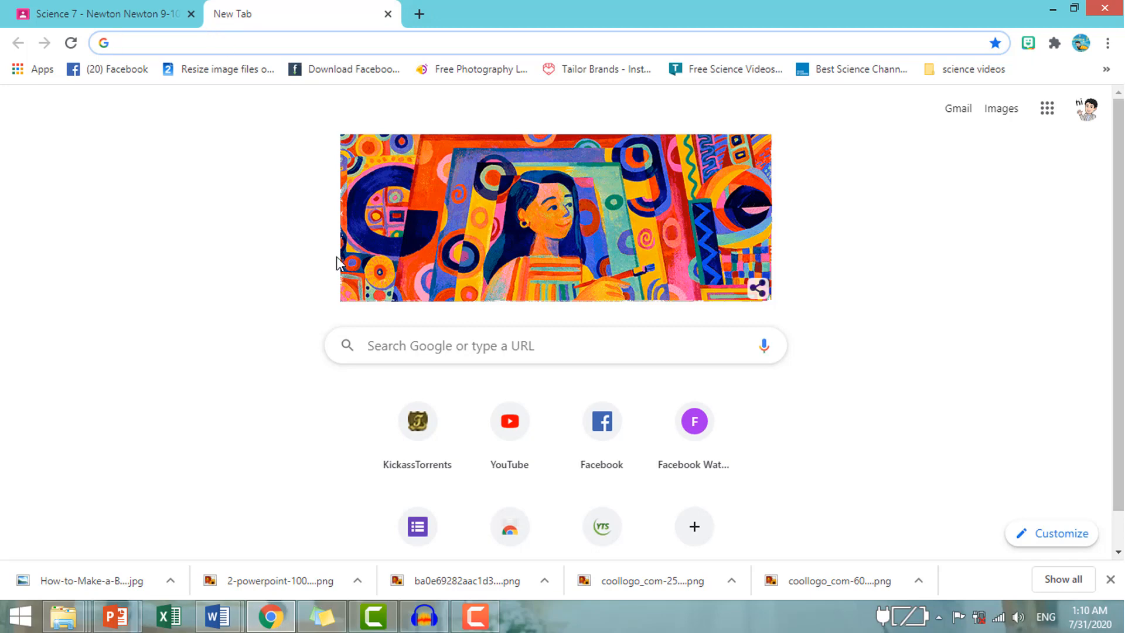
click(399, 344)
text(nva)
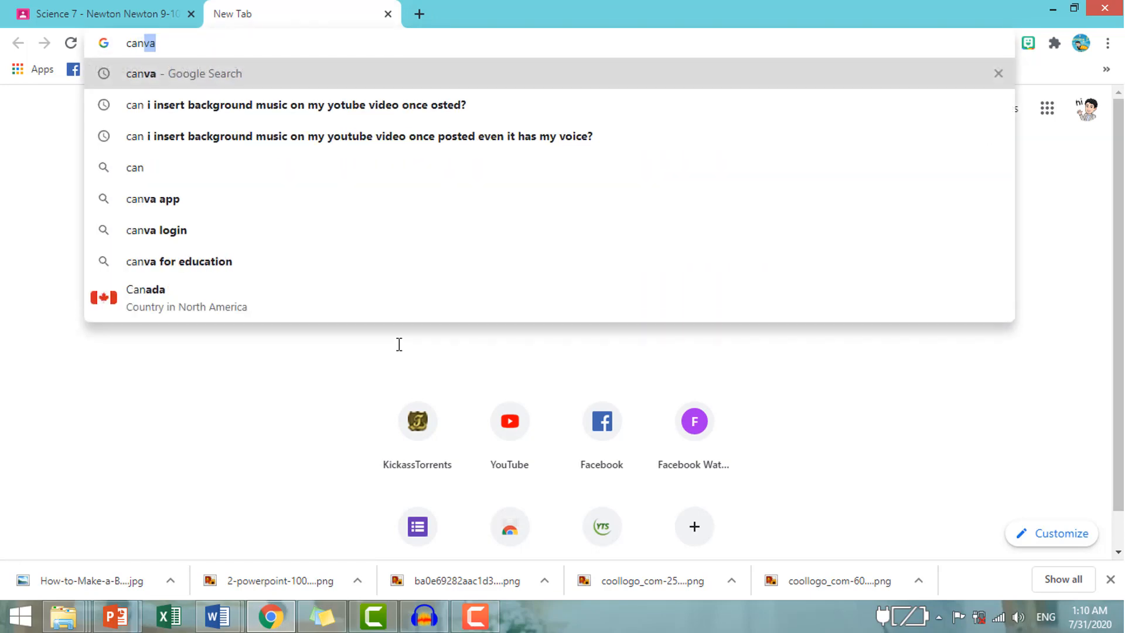
key(Return)
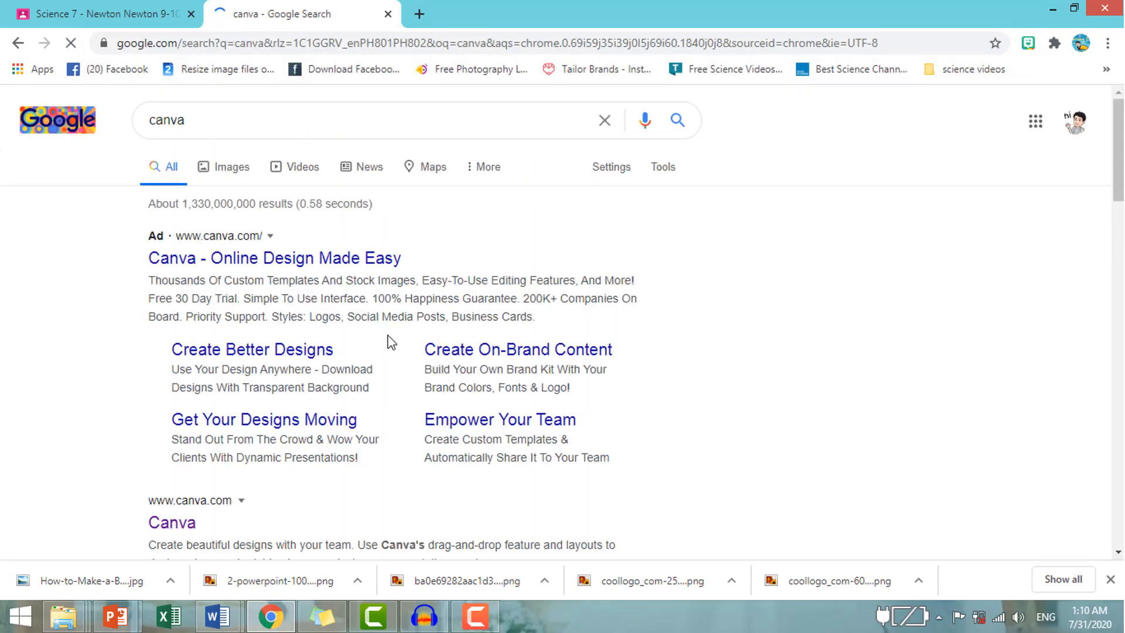
scroll(373, 278, down, 2)
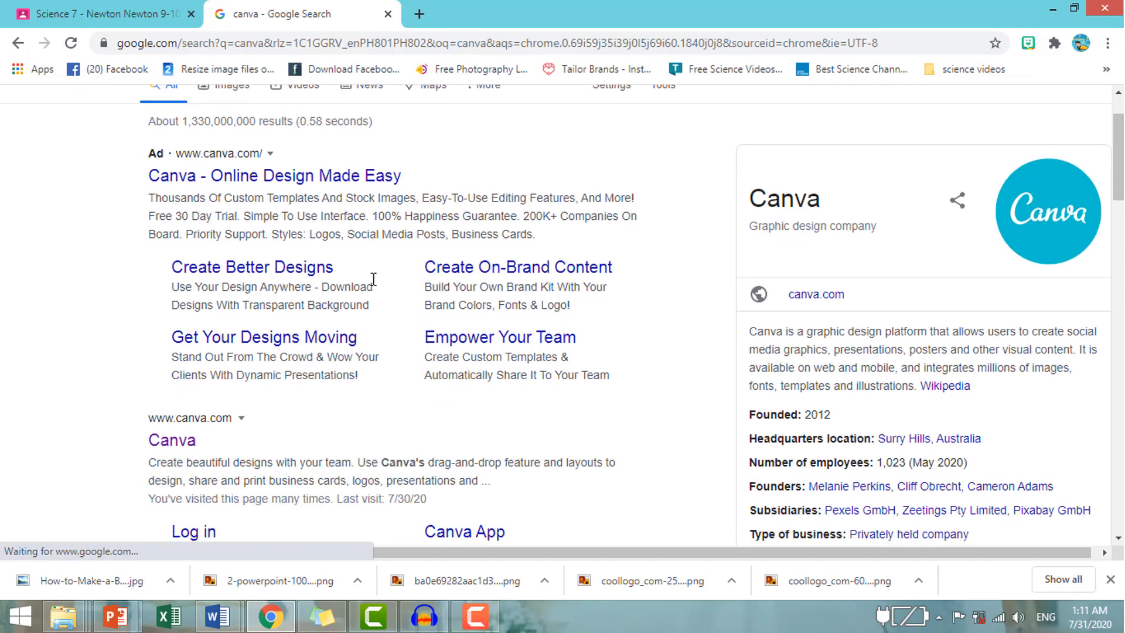
click(186, 449)
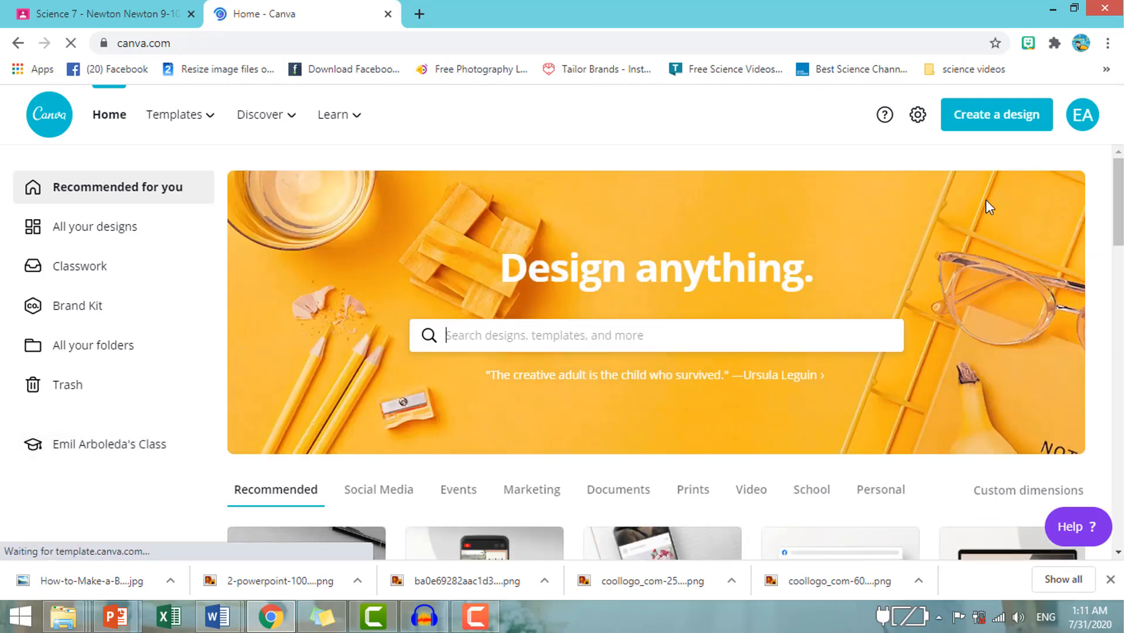
Create a new Canva design with custom dimensions of 1000 × 250 px.
click(1000, 120)
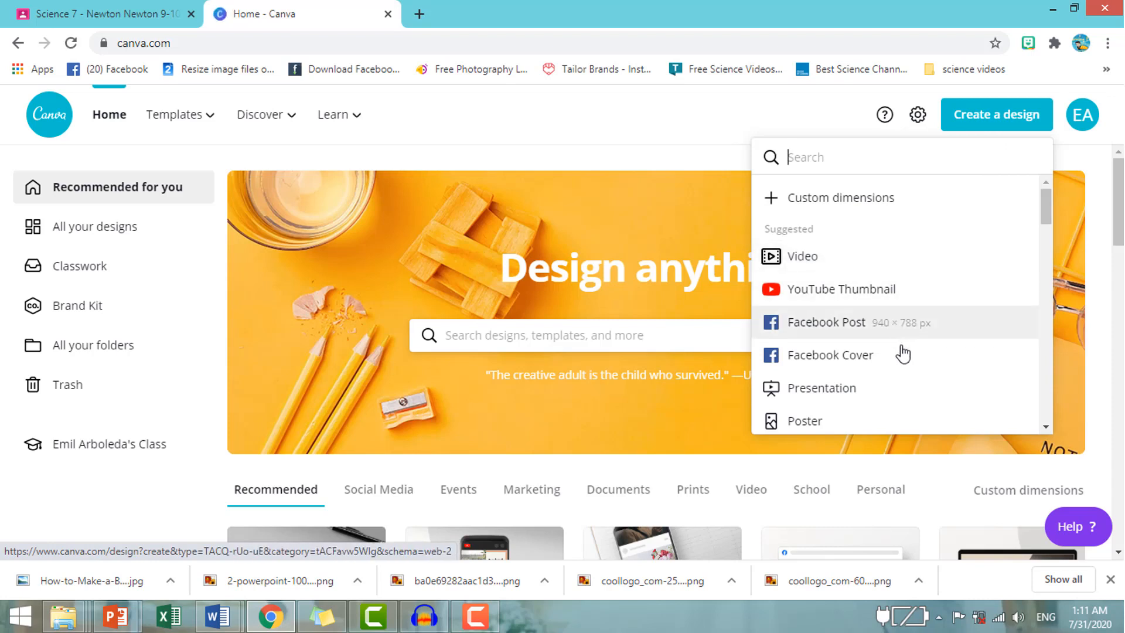
click(876, 209)
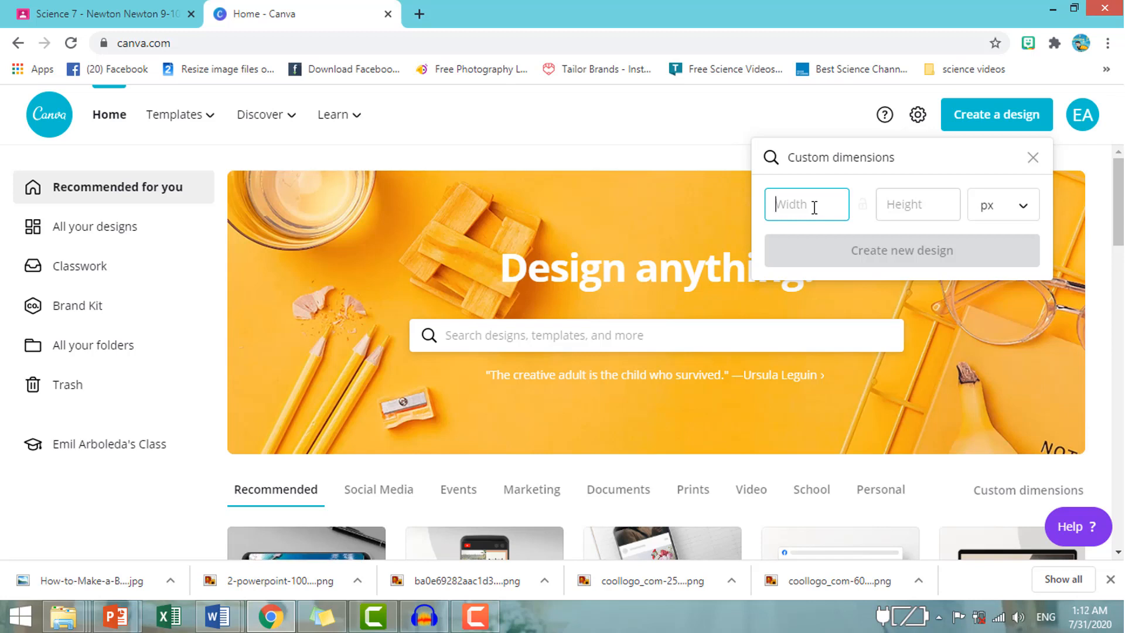
text(1000)
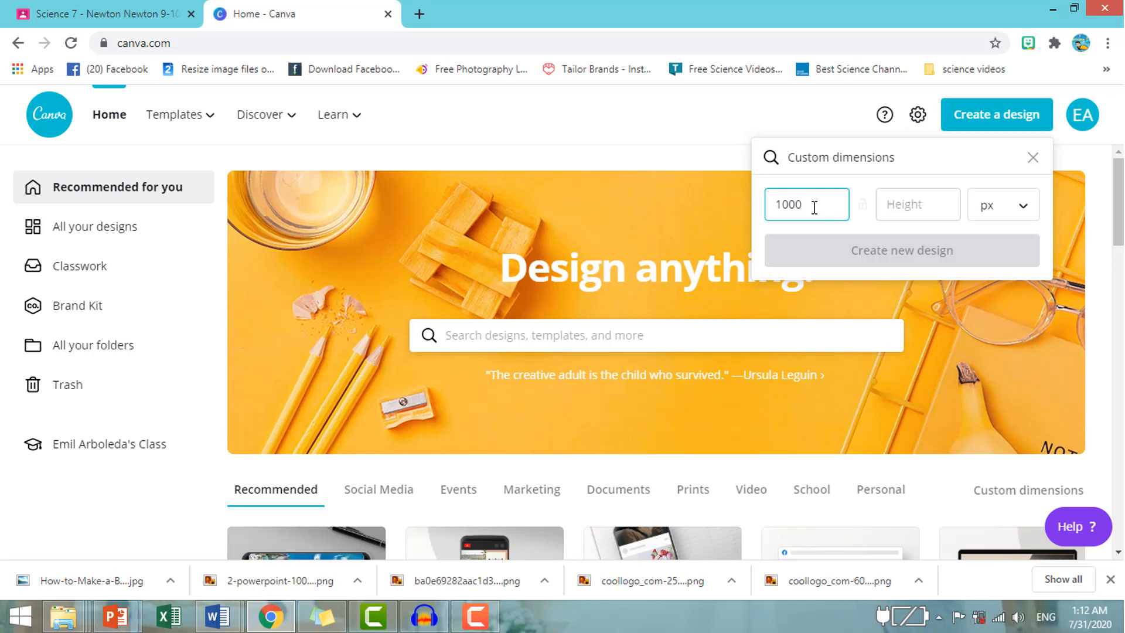
click(923, 213)
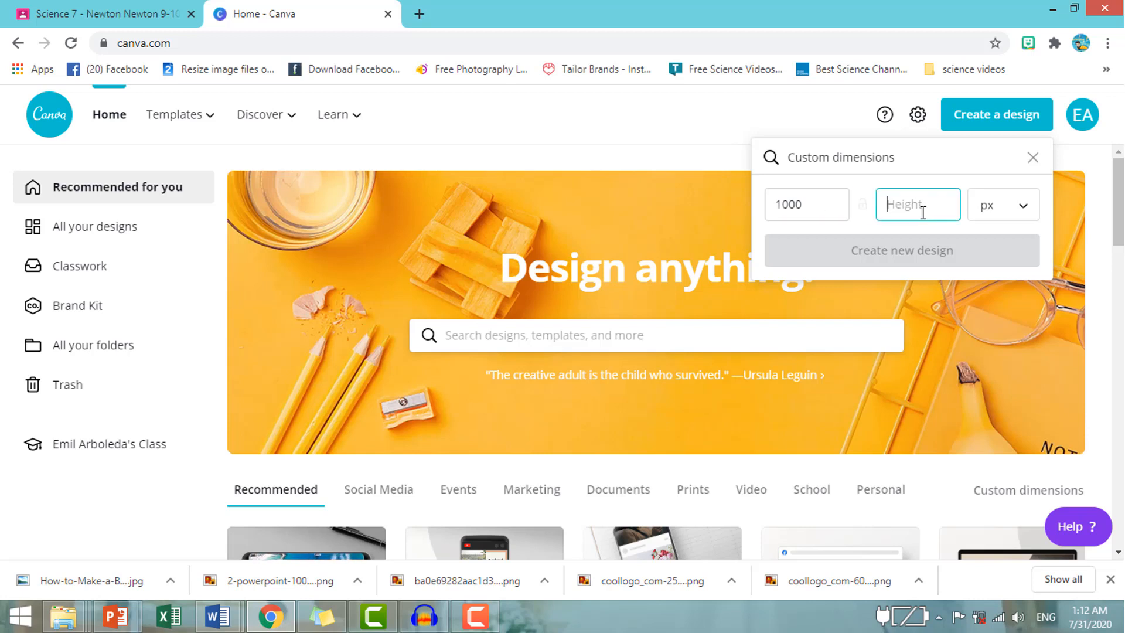
text(250)
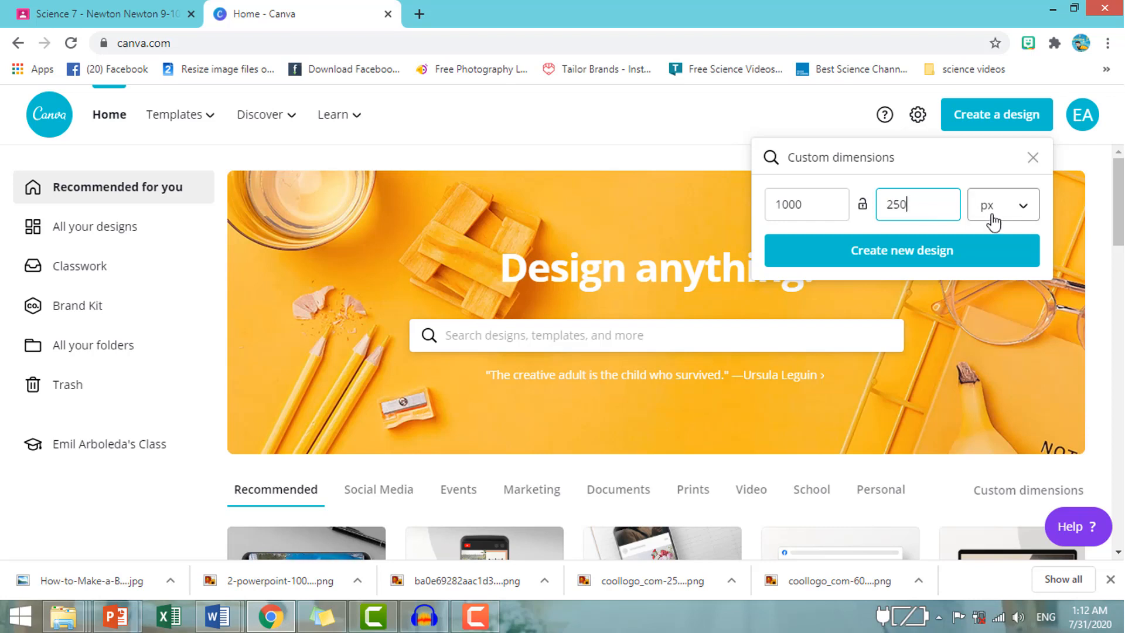
click(949, 262)
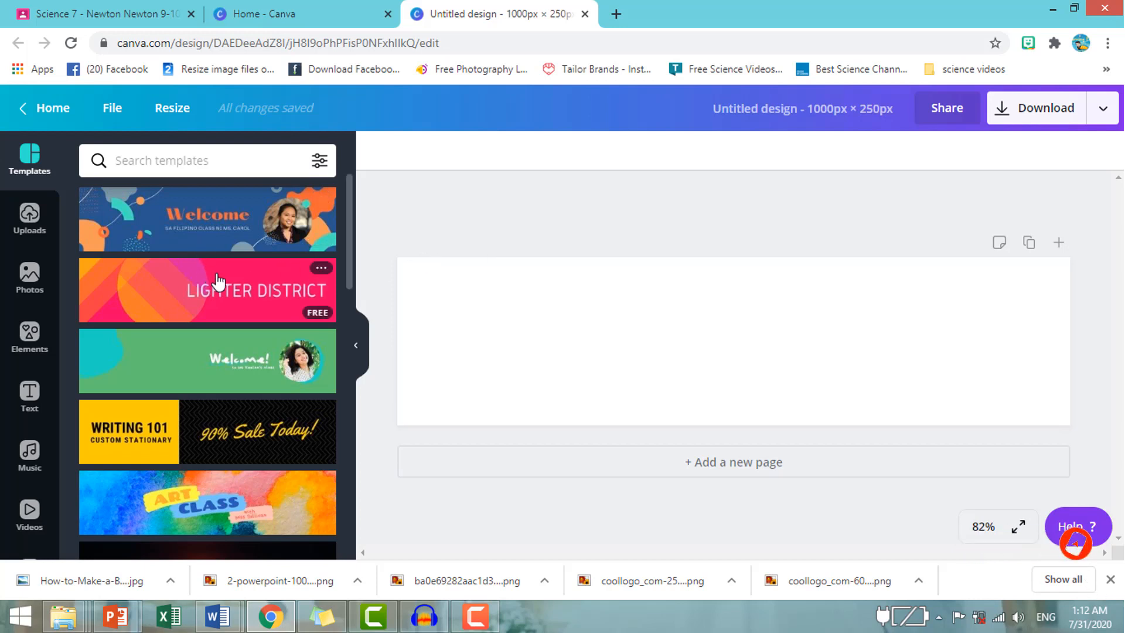
Browse the banner templates and apply the blue "Welcome" template with the round portrait photo to the blank page.
scroll(218, 309, down, 10)
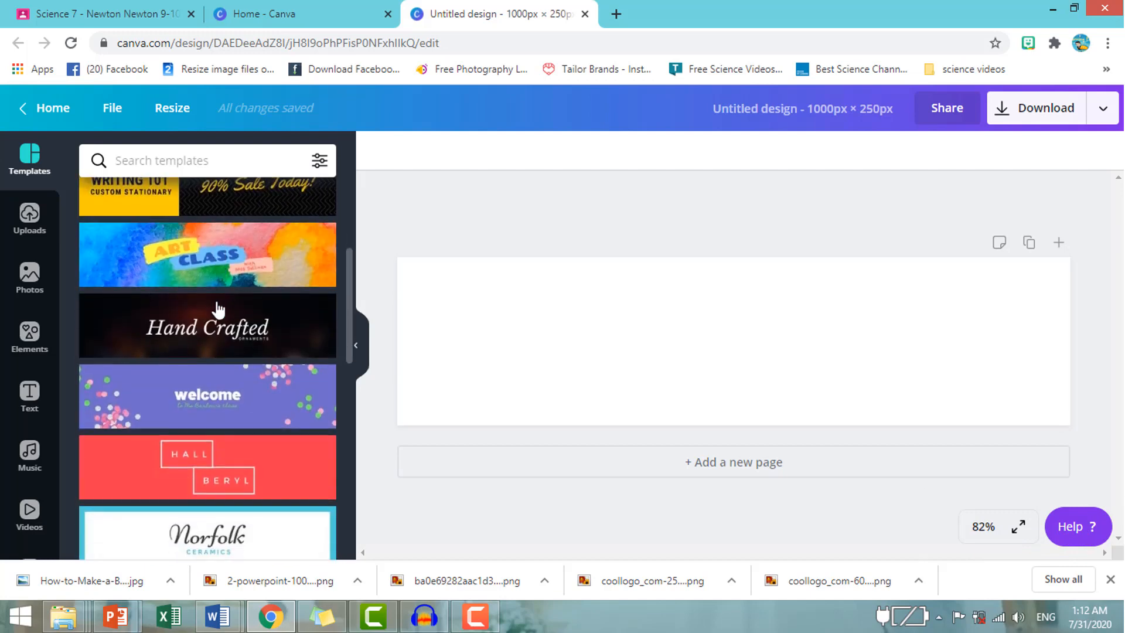
scroll(218, 309, down, 5)
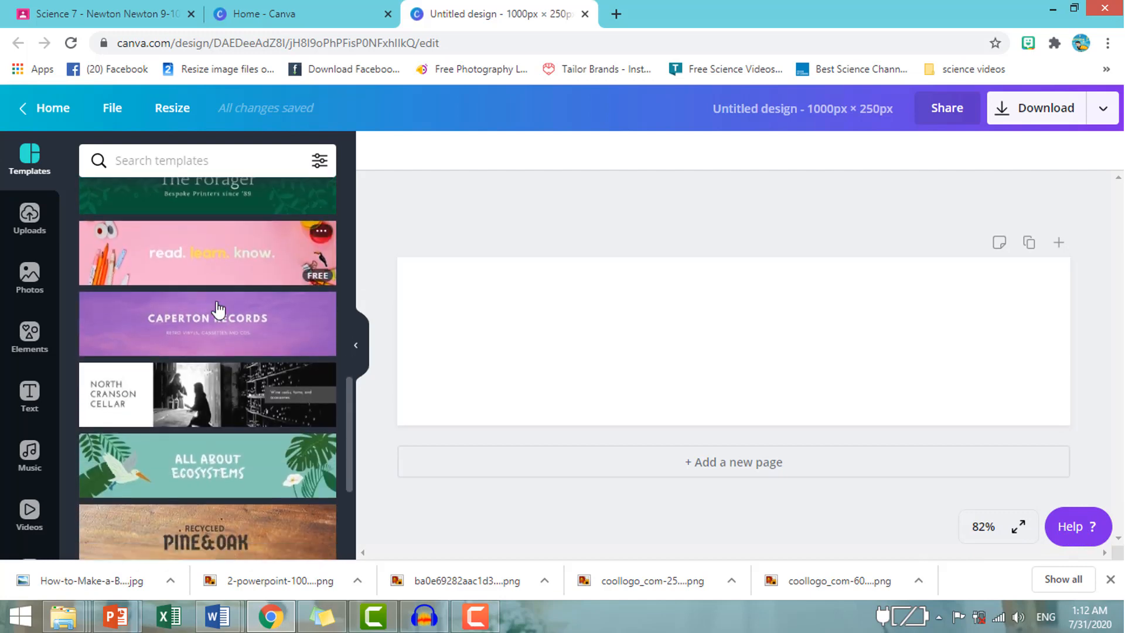
scroll(218, 308, down, 2)
scroll(218, 309, up, 15)
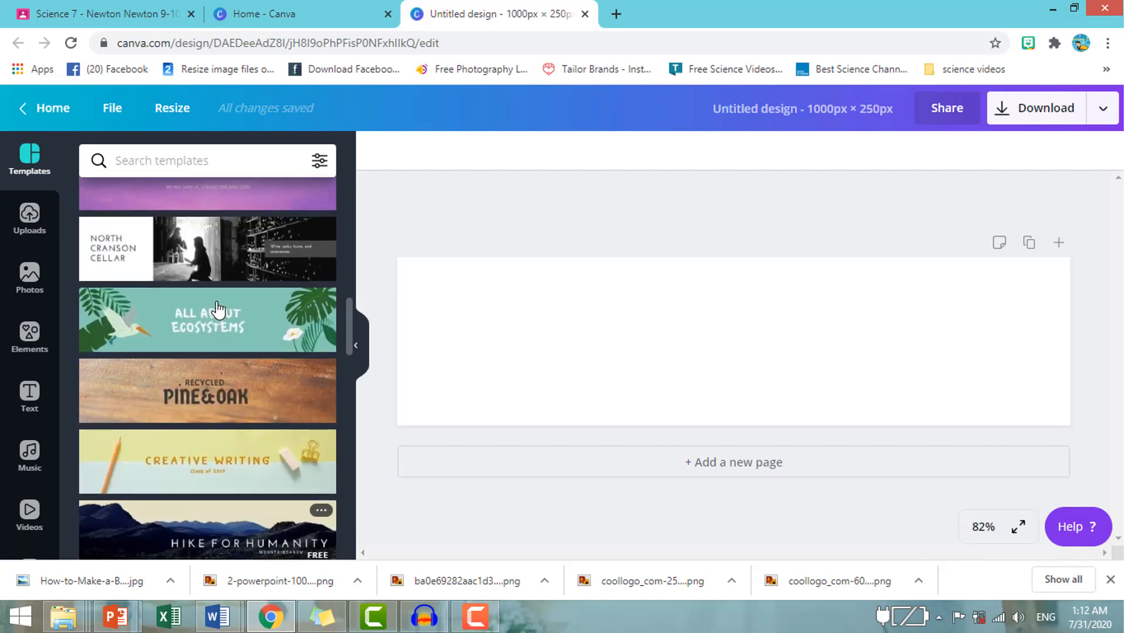
scroll(218, 309, up, 1)
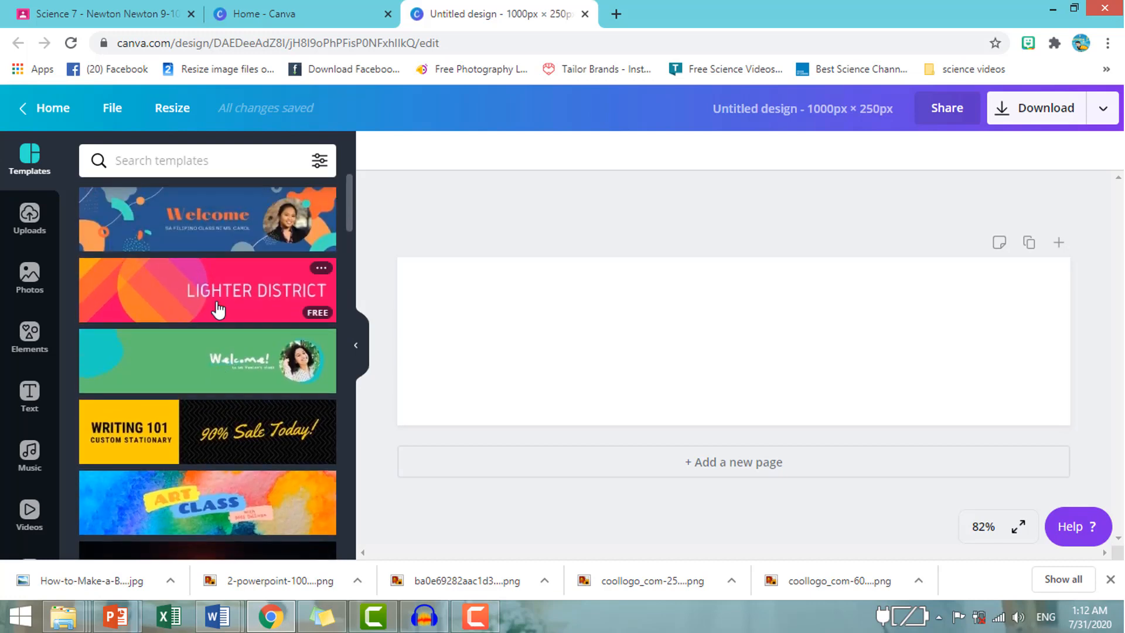
click(203, 224)
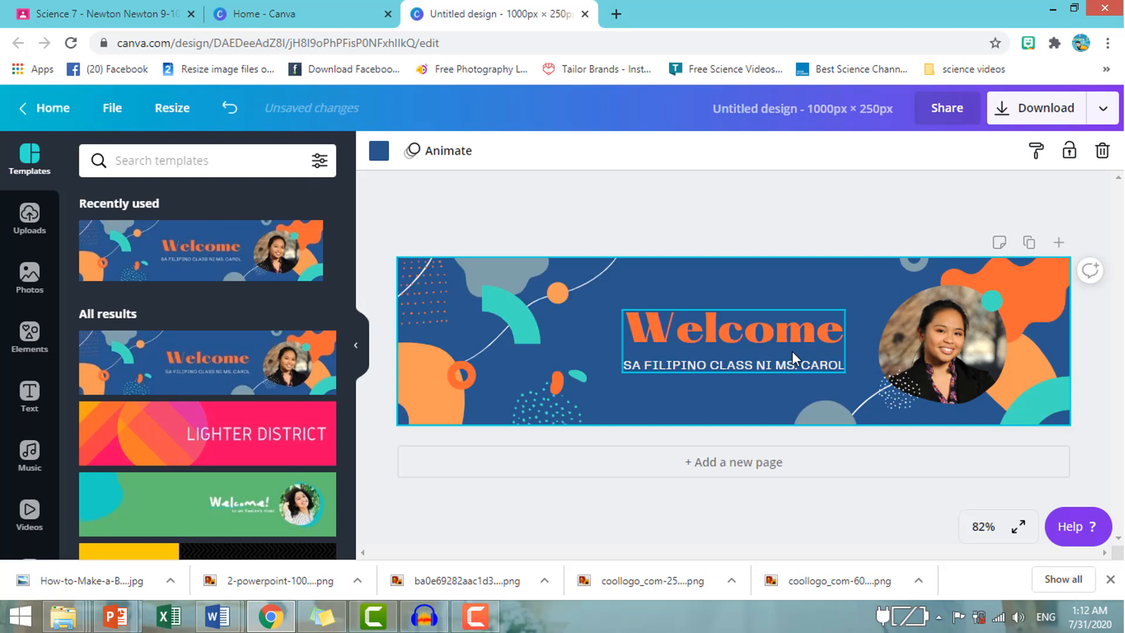
Replace the subtitle under "Welcome" with "SCIENCE CLASS OF MR." followed by the teacher's surname.
click(793, 364)
click(793, 364)
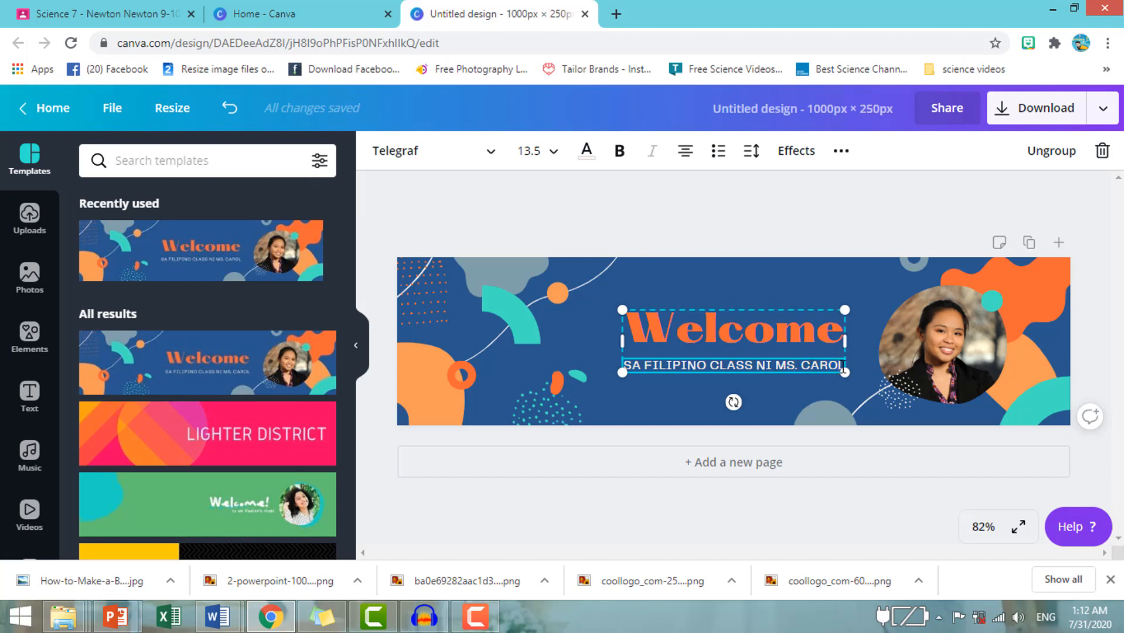
key(BackSpace)
key(BackSpace)
key(BackSpace)
key(BackSpace)
key(BackSpace)
key(BackSpace)
key(BackSpace)
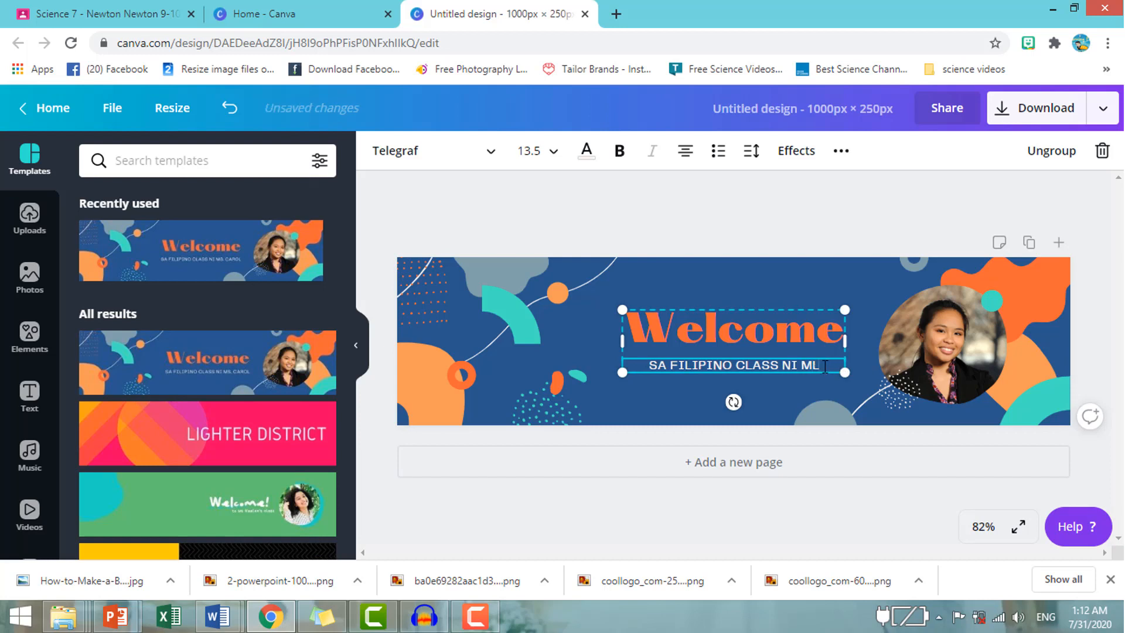
key(BackSpace)
key(BackSpace)
key(BackSpace)
key(BackSpace)
key(BackSpace)
key(BackSpace)
key(BackSpace)
key(BackSpace)
key(BackSpace)
key(BackSpace)
key(BackSpace)
key(BackSpace)
key(BackSpace)
key(BackSpace)
key(BackSpace)
key(BackSpace)
key(BackSpace)
key(BackSpace)
key(BackSpace)
key(BackSpace)
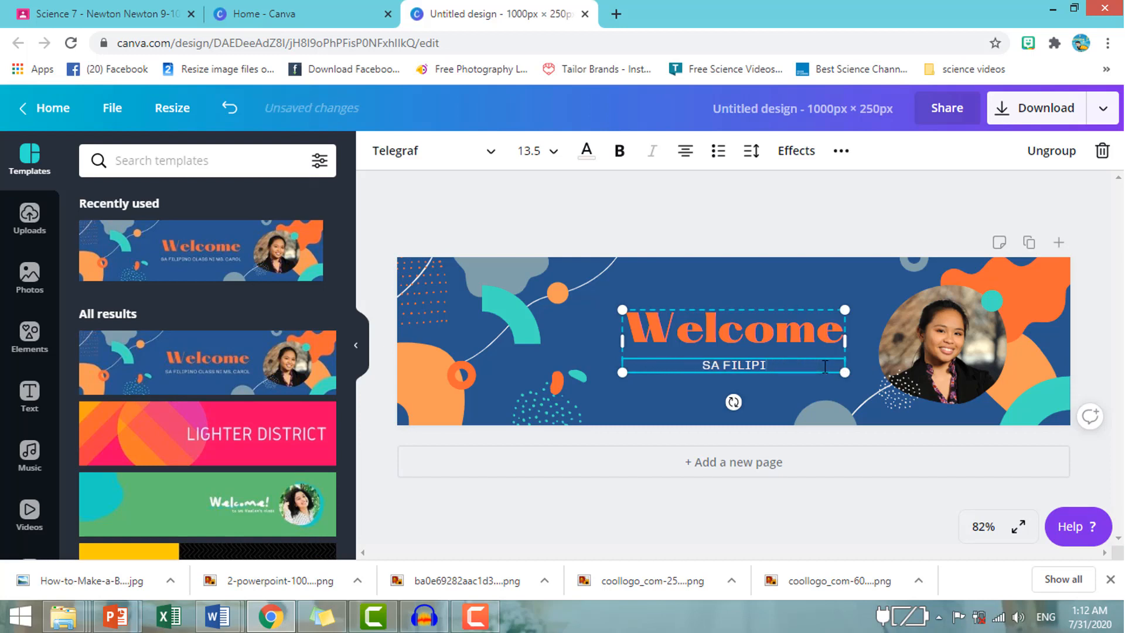
key(BackSpace)
key(BackSpace)
text(SCIENCE CLASS)
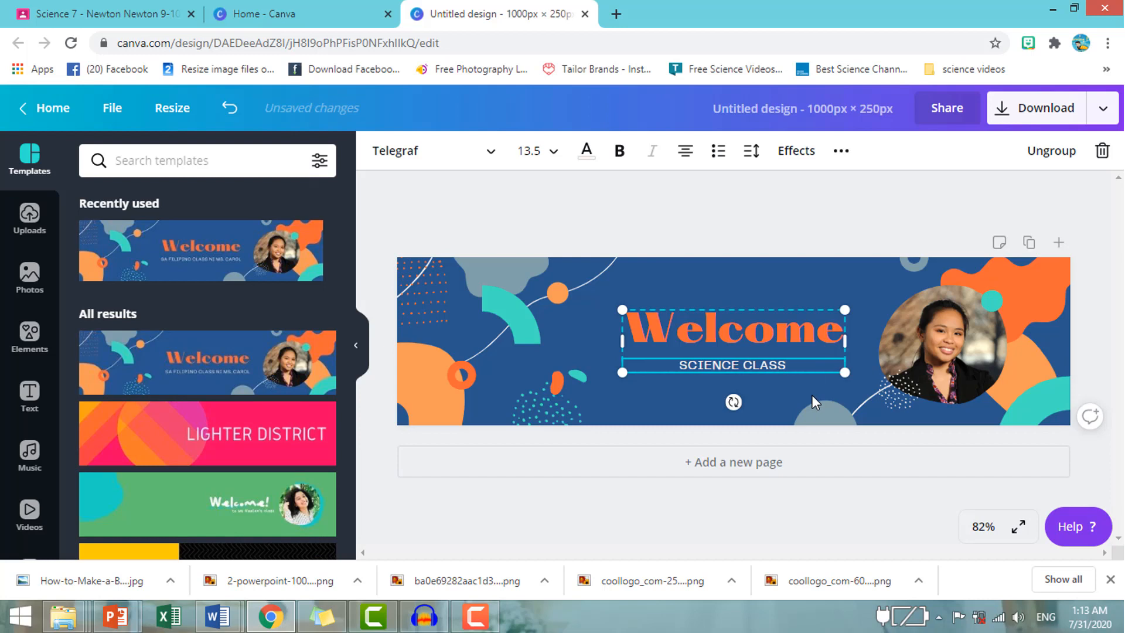
text( OF)
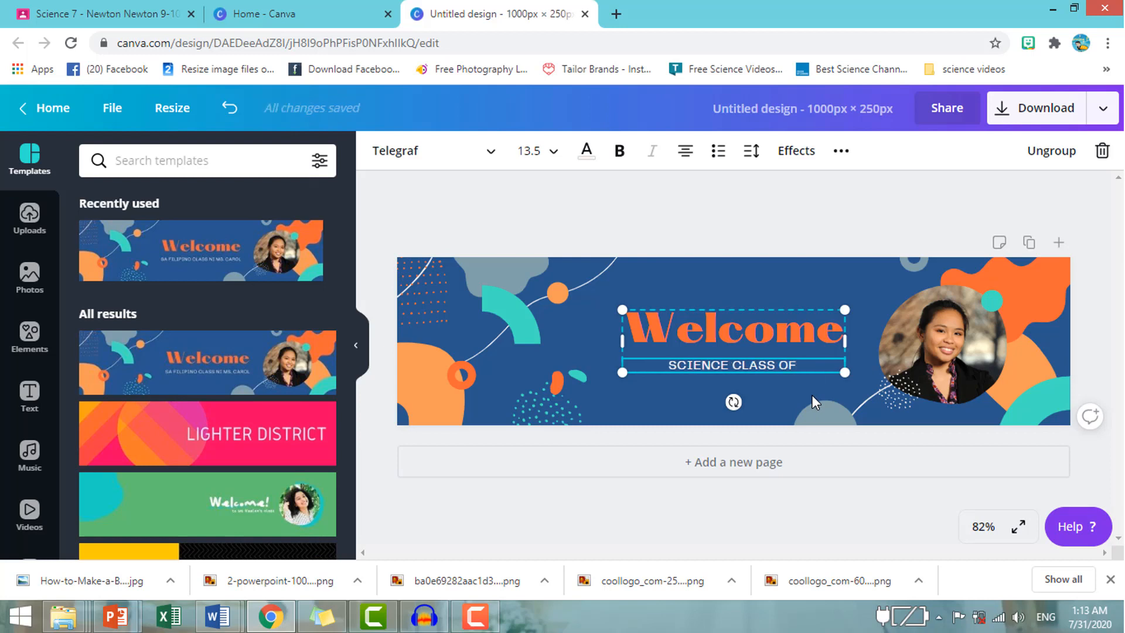
text( MR. A)
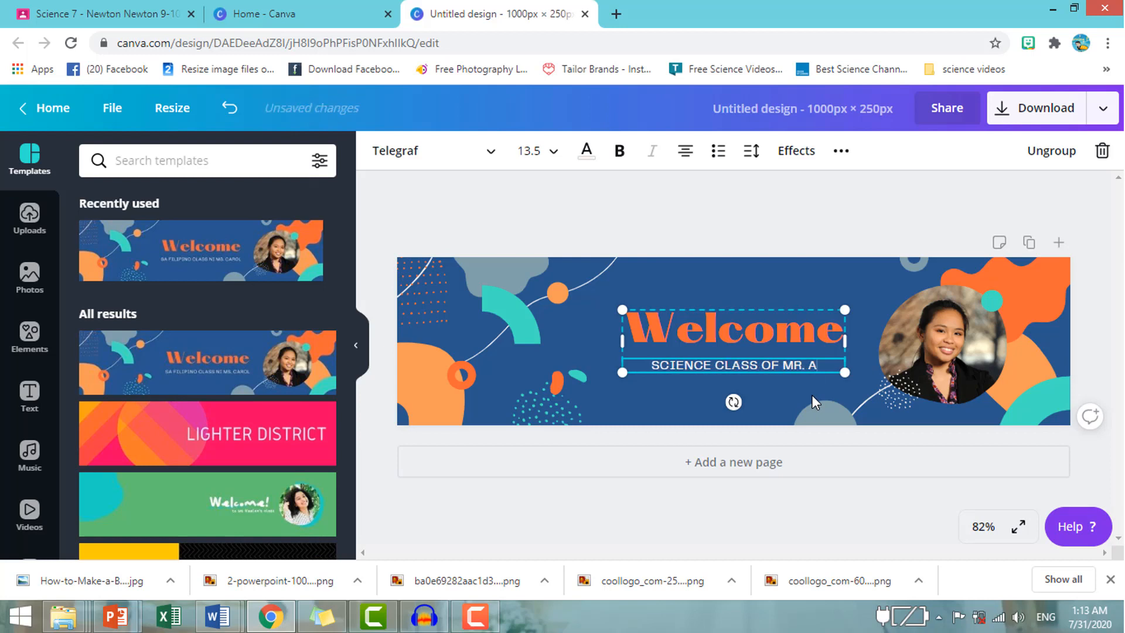
text(RBOLEDA)
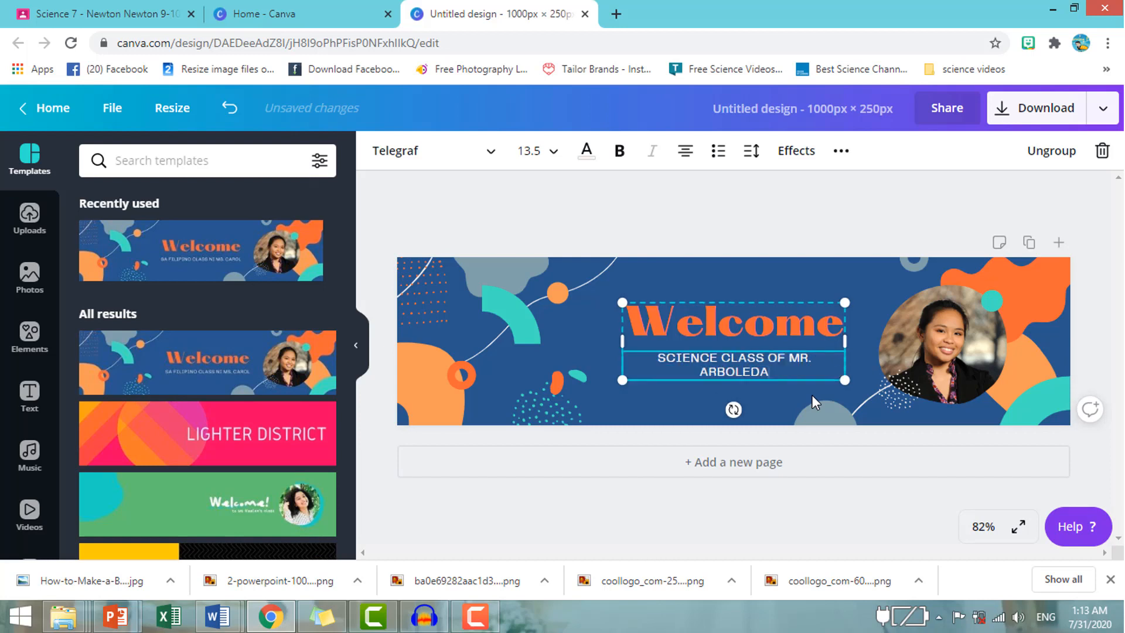
Widen the heading group so the subtitle fits on one line, enlarge it to about 376 × 101, and reposition it beside the portrait.
drag(844, 341, 859, 342)
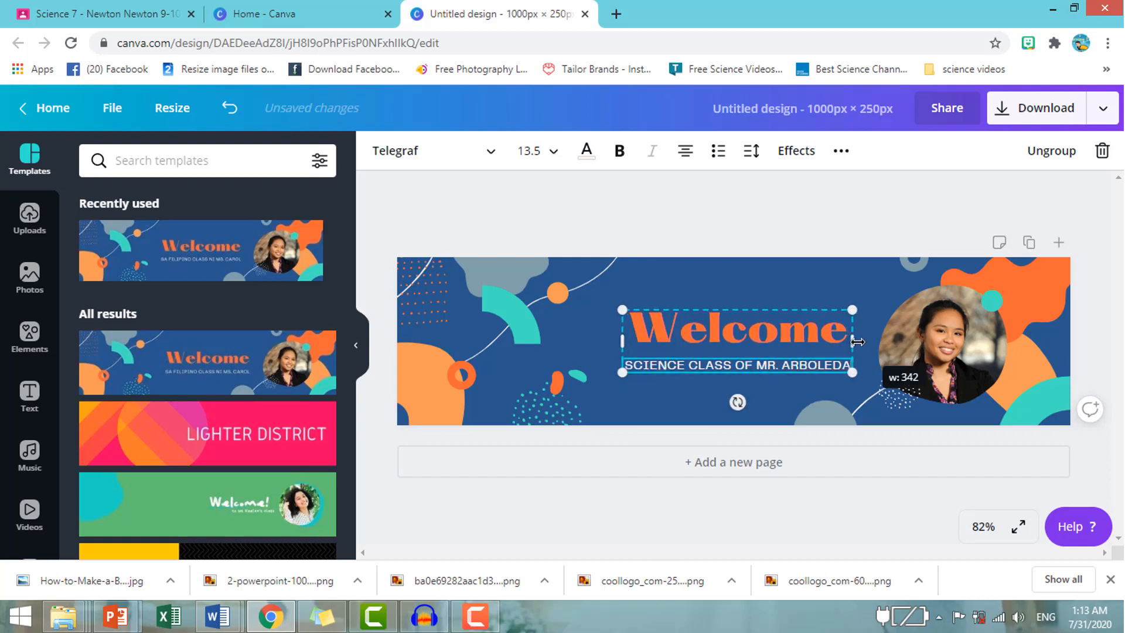
click(783, 294)
click(782, 333)
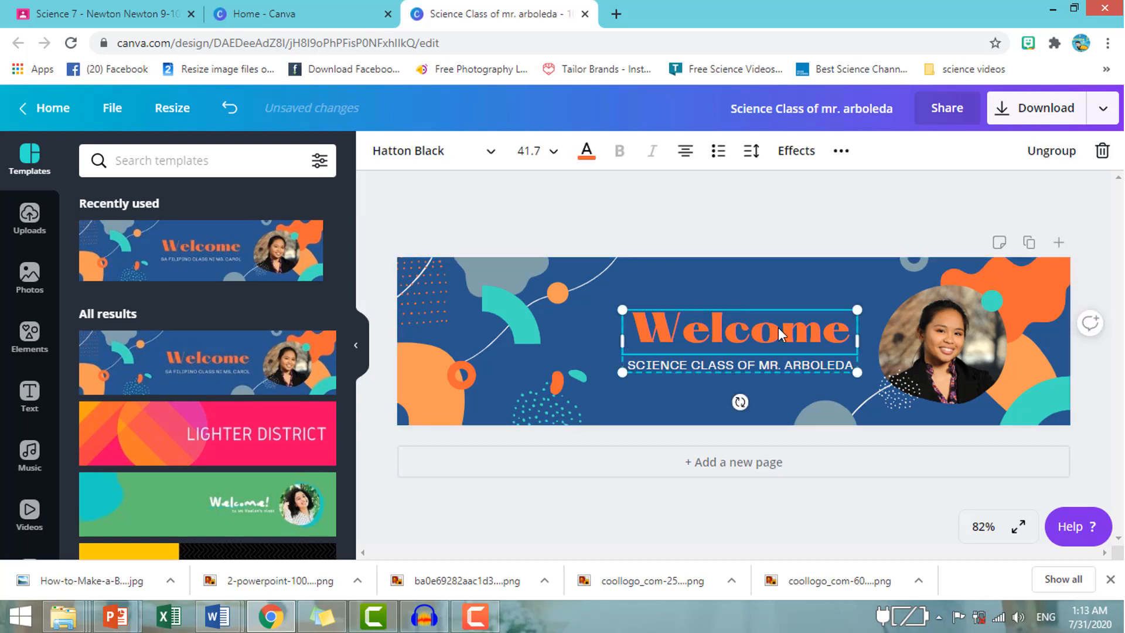
drag(609, 368, 592, 373)
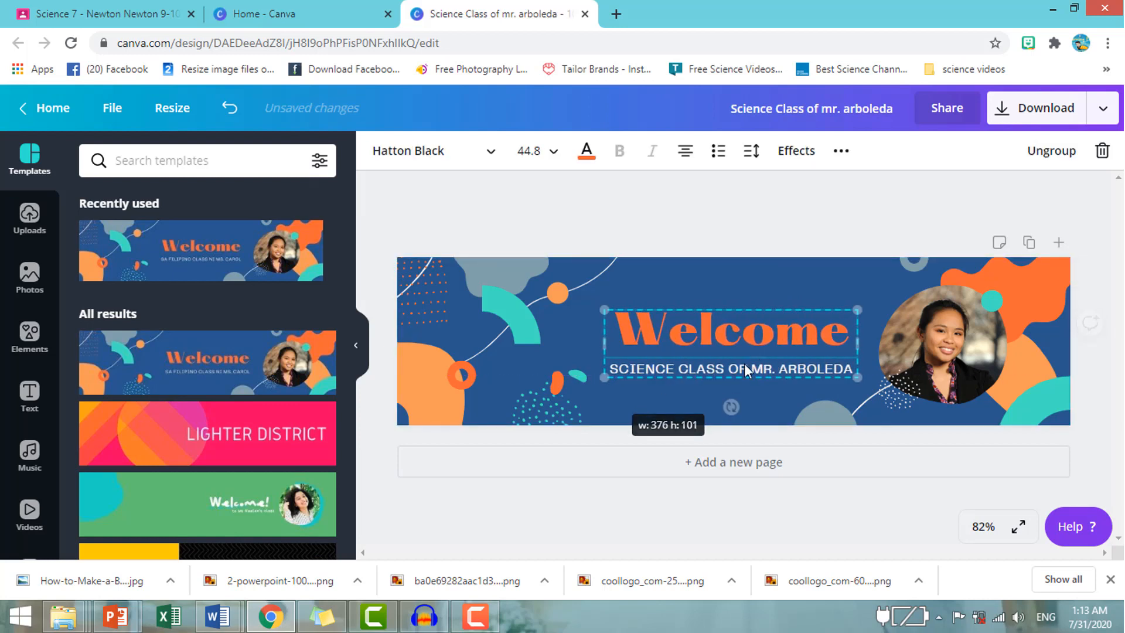
drag(757, 341, 761, 336)
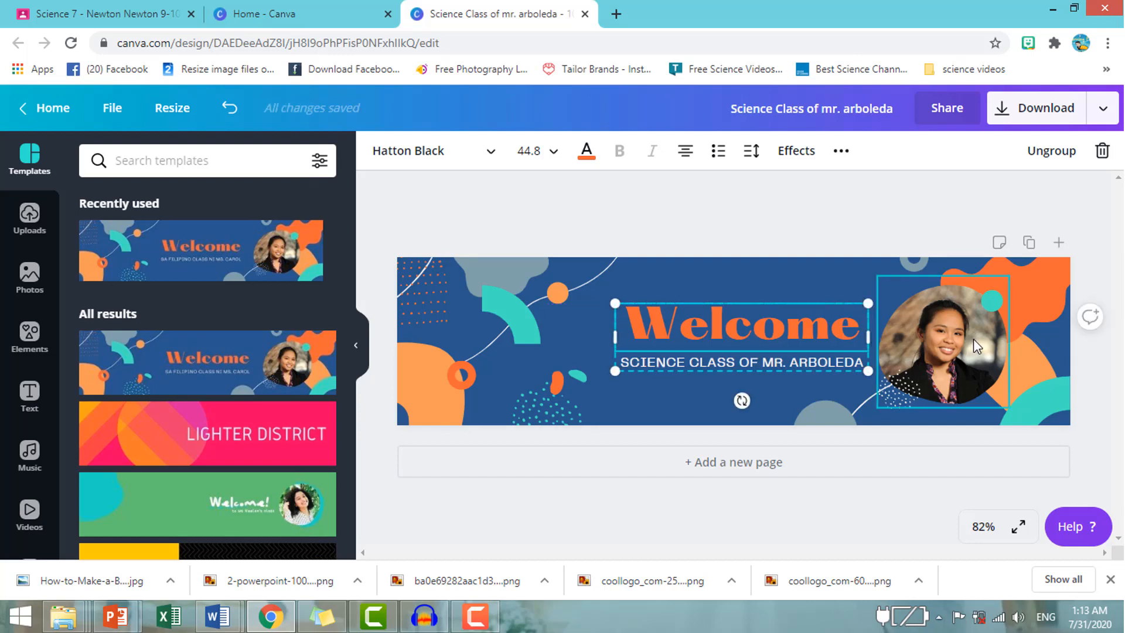
Delete the portrait photo and its round frame from the banner.
click(961, 344)
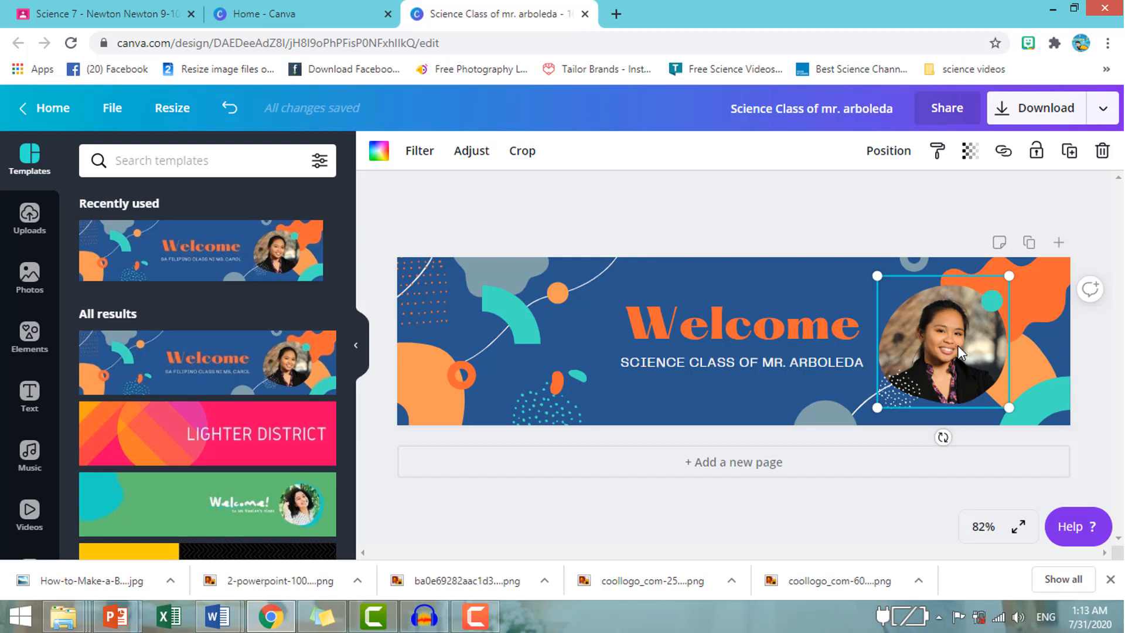
key(Delete)
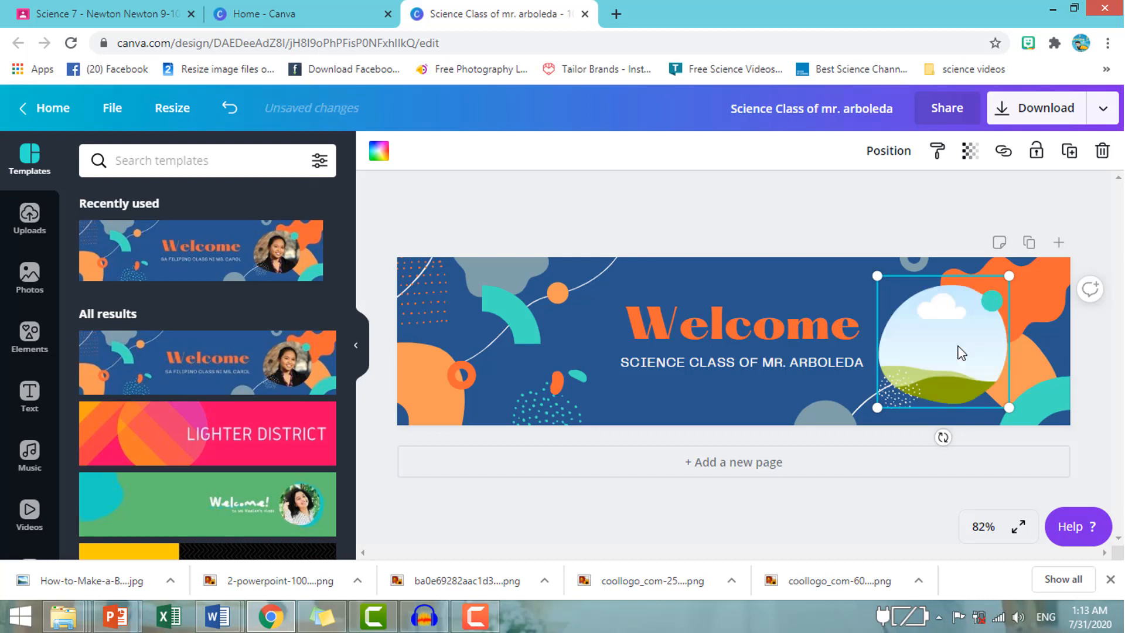
click(820, 405)
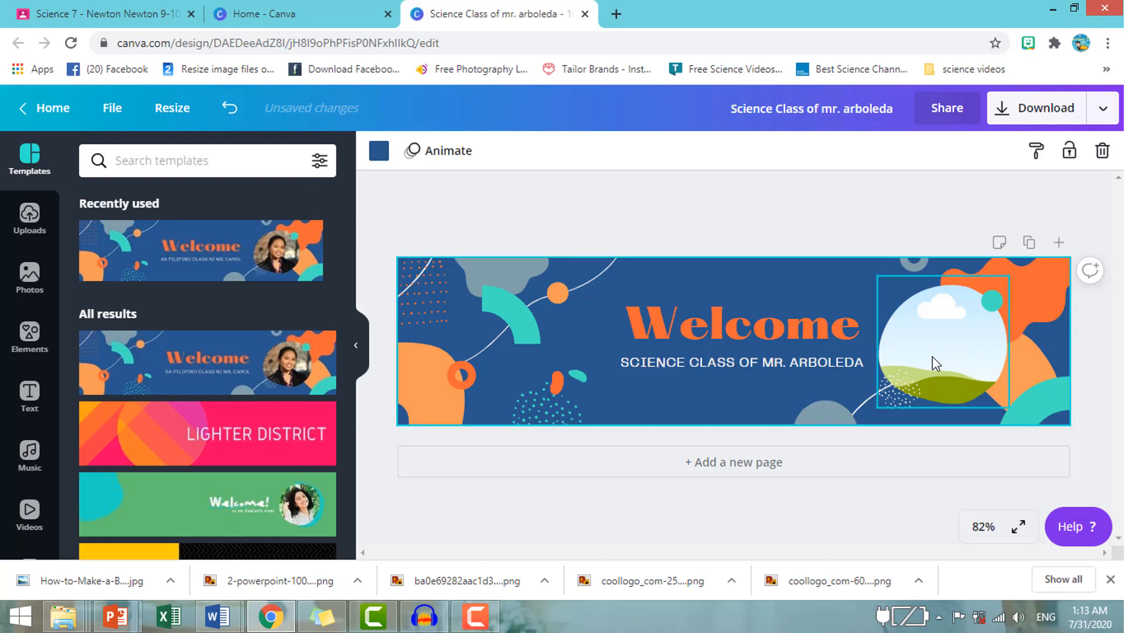
click(936, 355)
key(Delete)
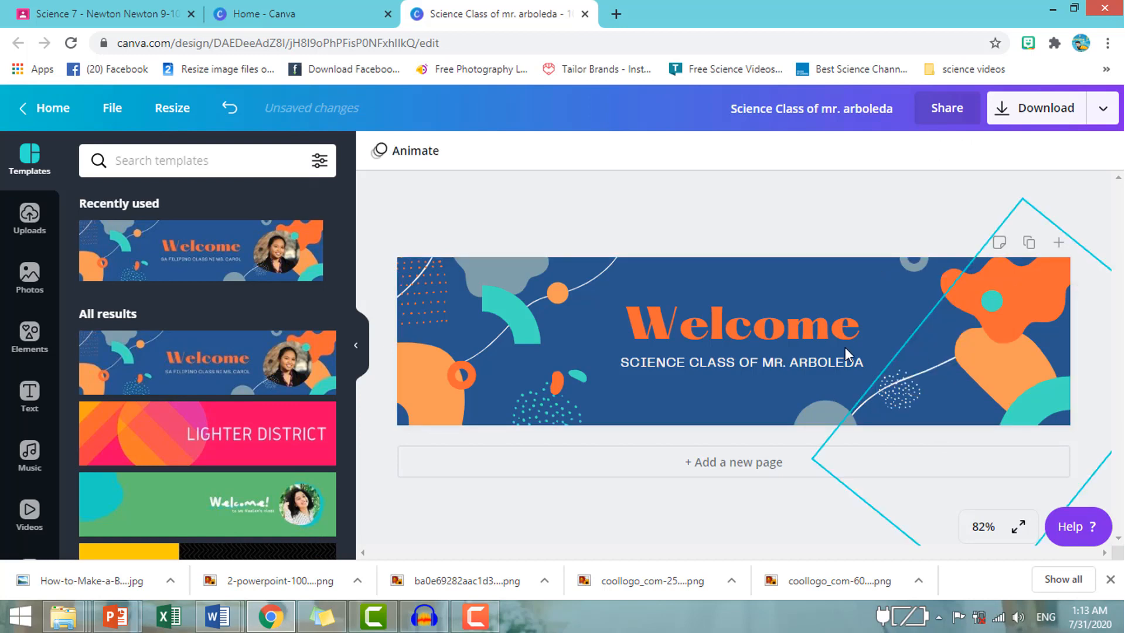
Upload the waving "hi" cartoon avatar image from the Desktop to the design's uploads.
click(29, 218)
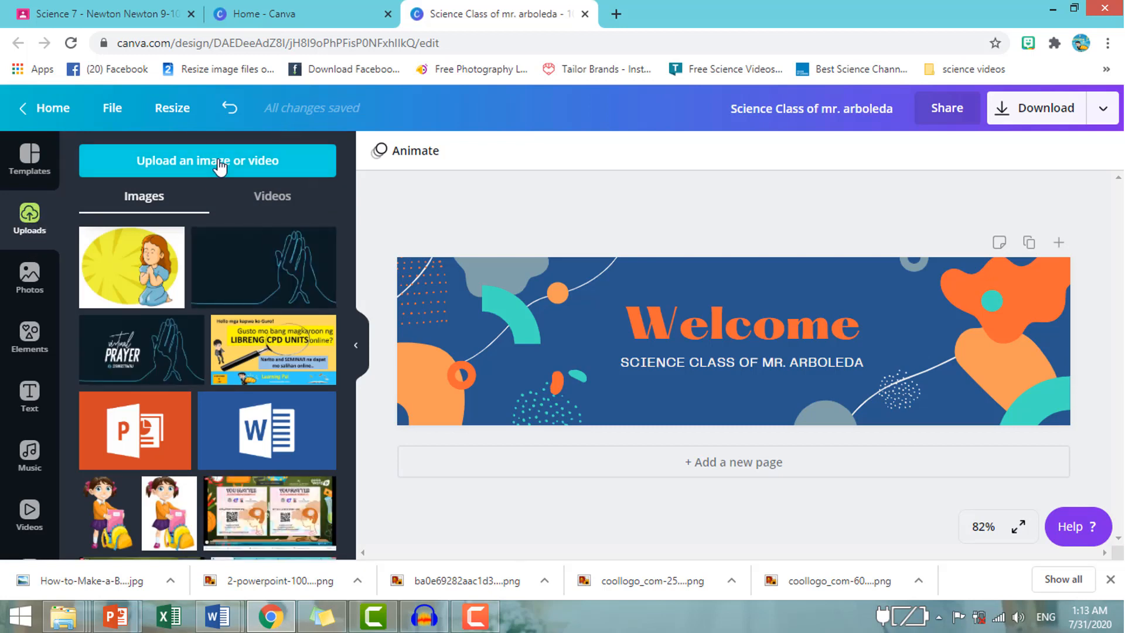
click(278, 173)
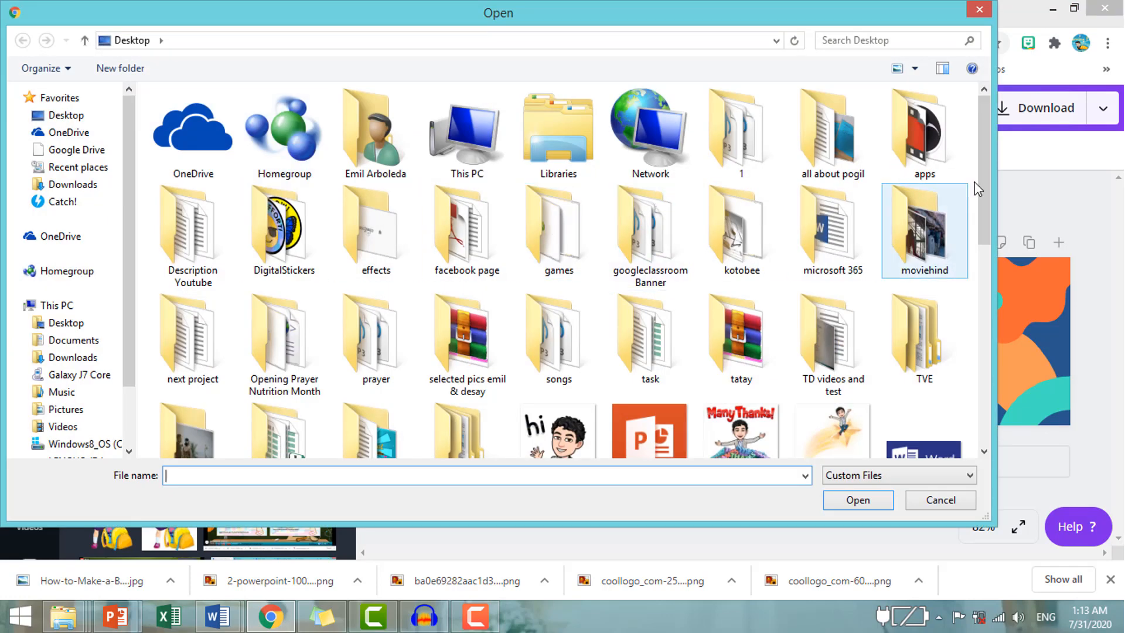
drag(986, 178, 983, 246)
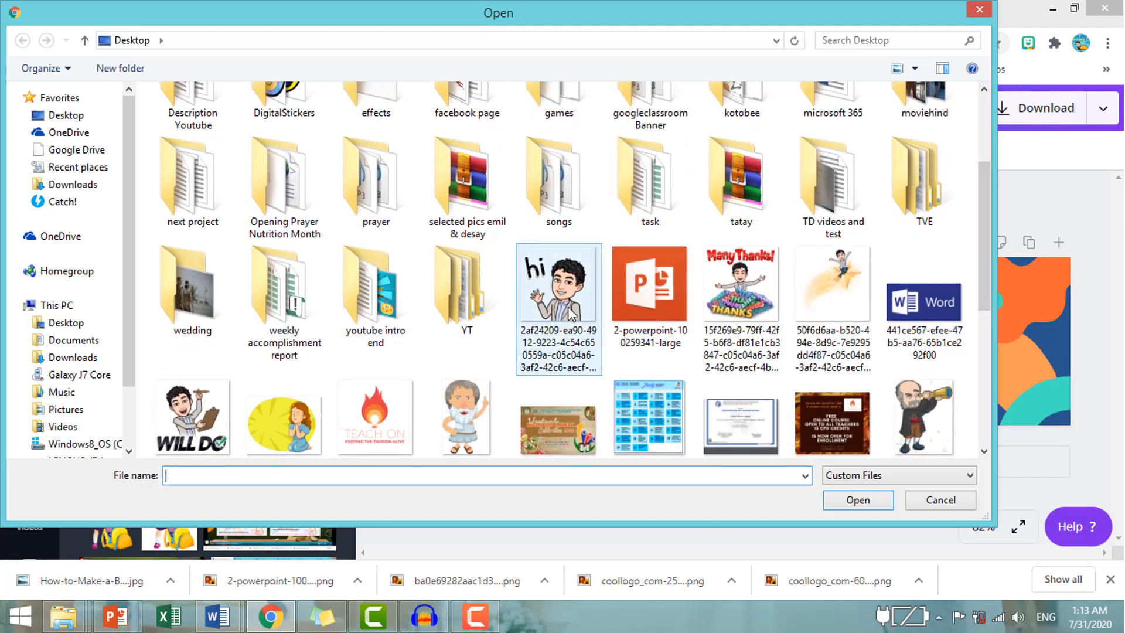
click(568, 315)
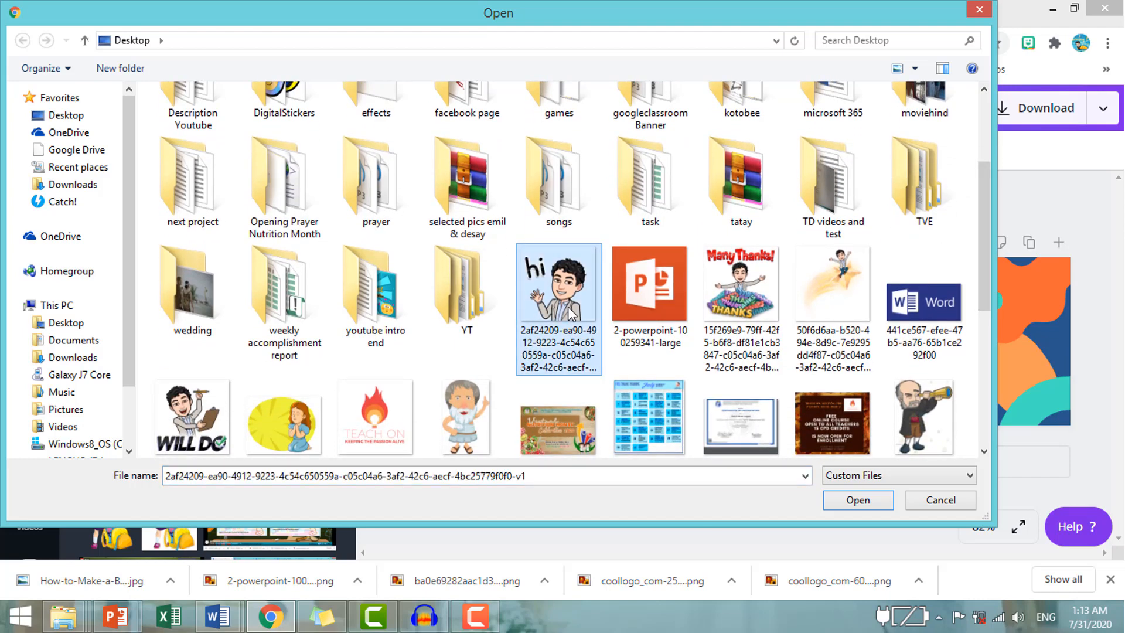
click(870, 503)
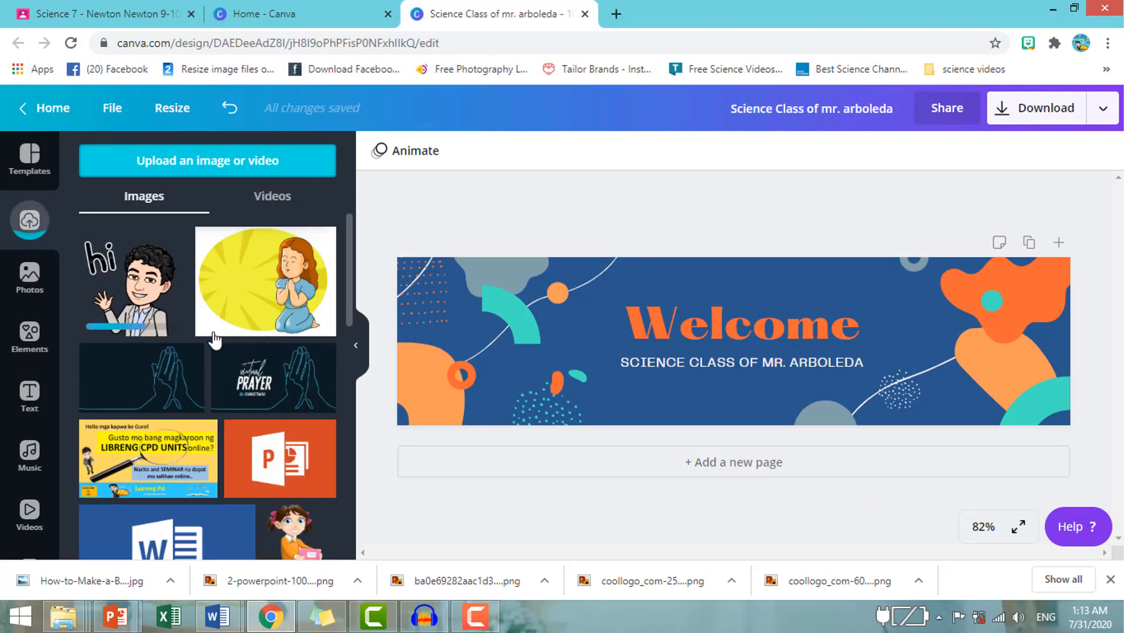
Add the "hi" avatar to the banner's right end and enlarge it to the full 250 px banner height.
click(134, 289)
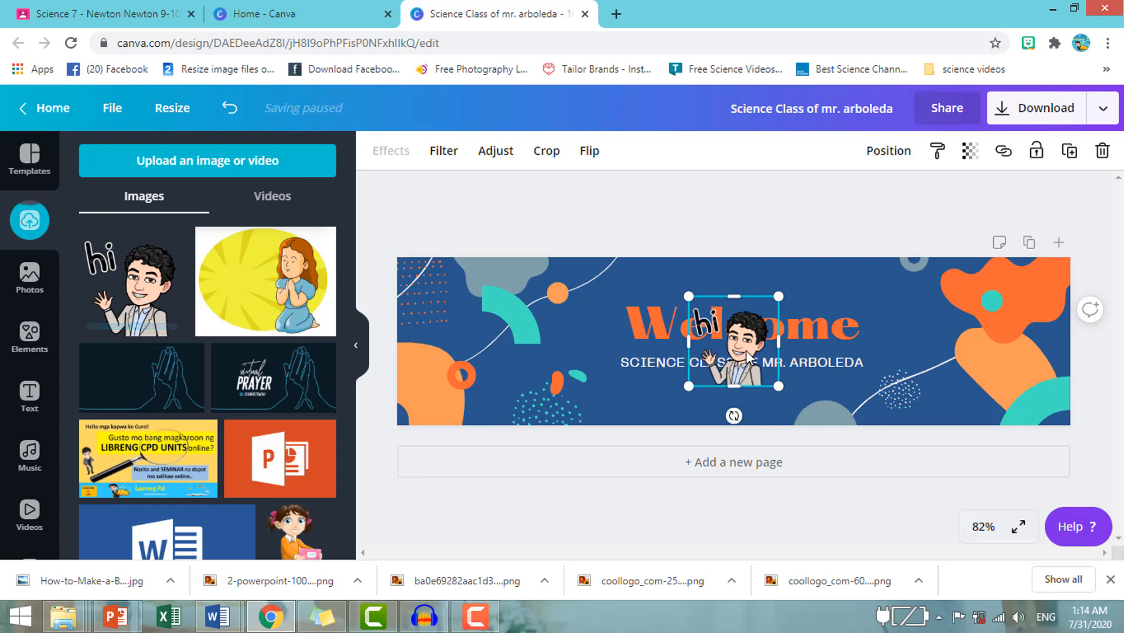
drag(752, 353, 956, 311)
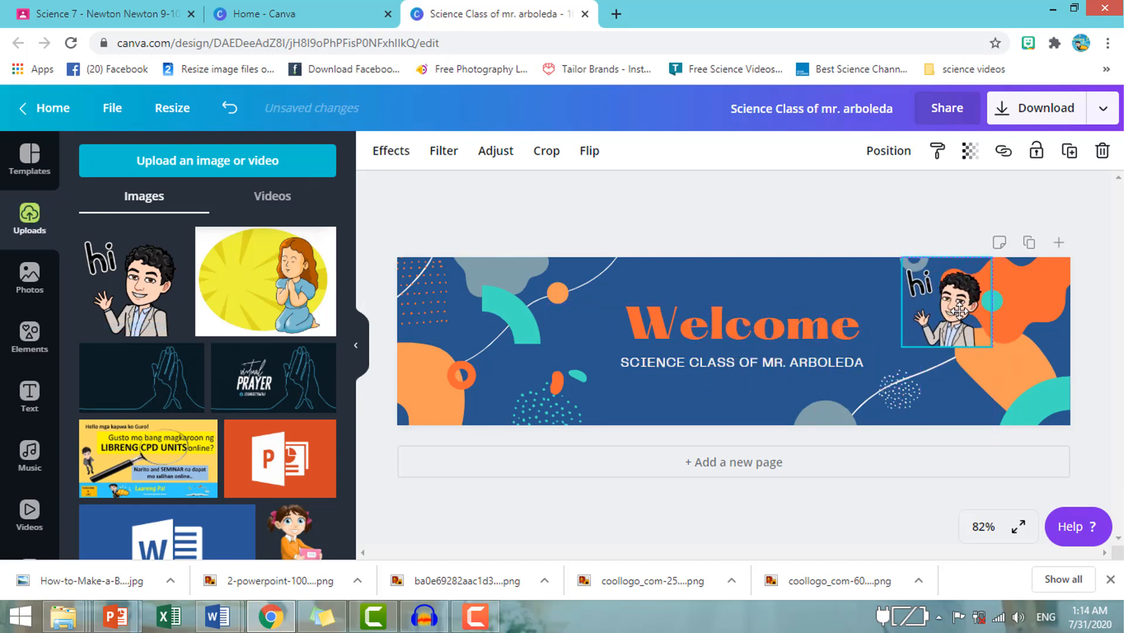
drag(1002, 362, 1064, 425)
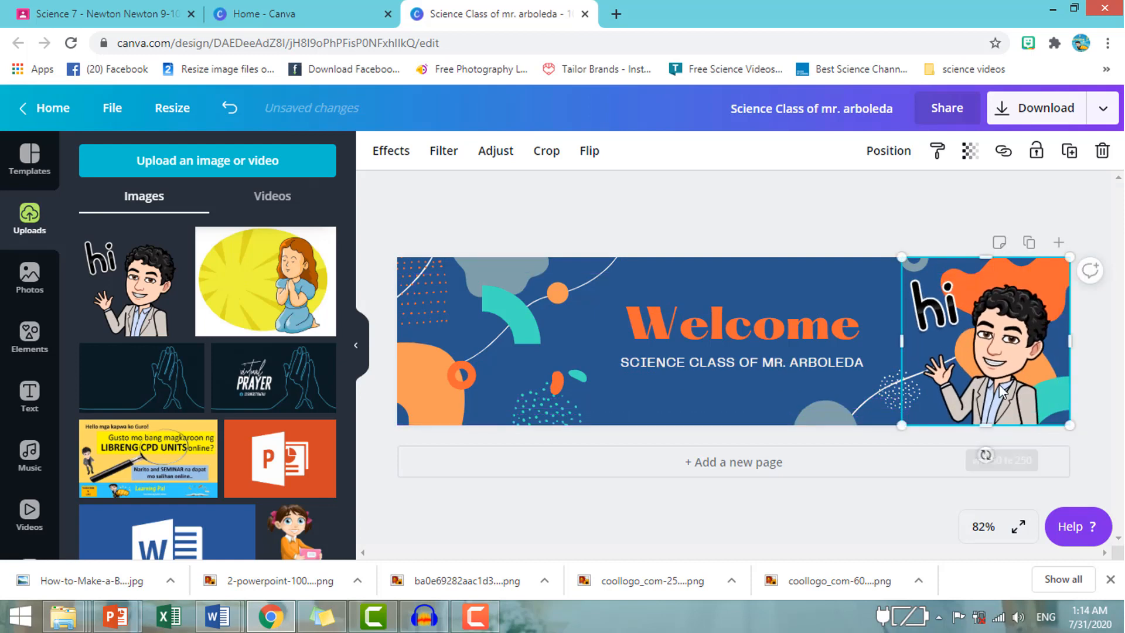
drag(1000, 383, 1000, 384)
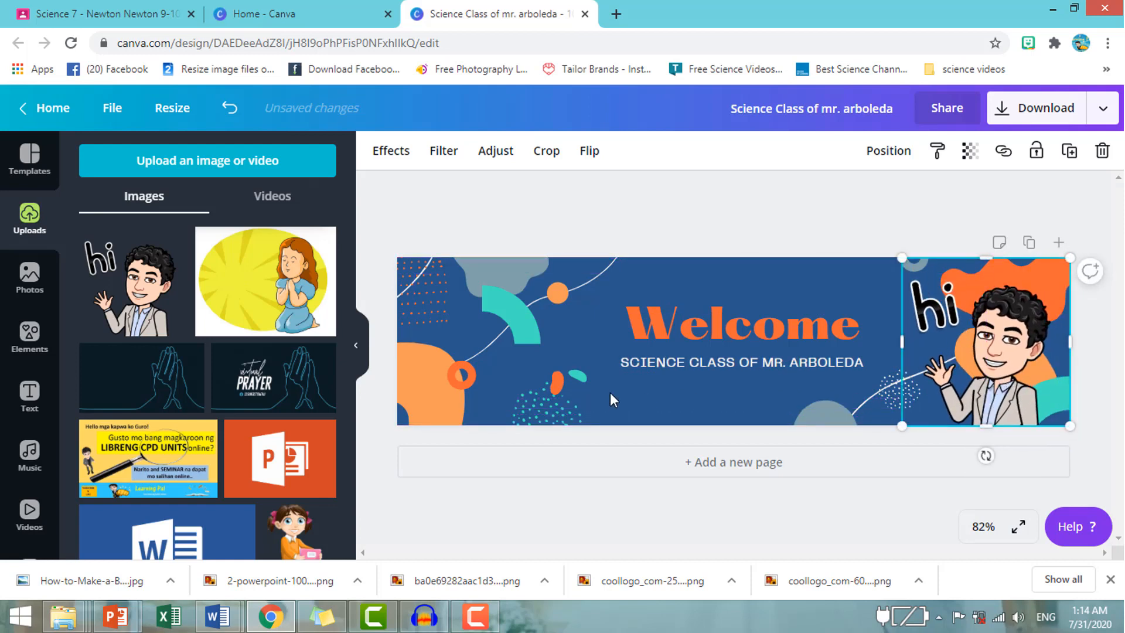
click(614, 388)
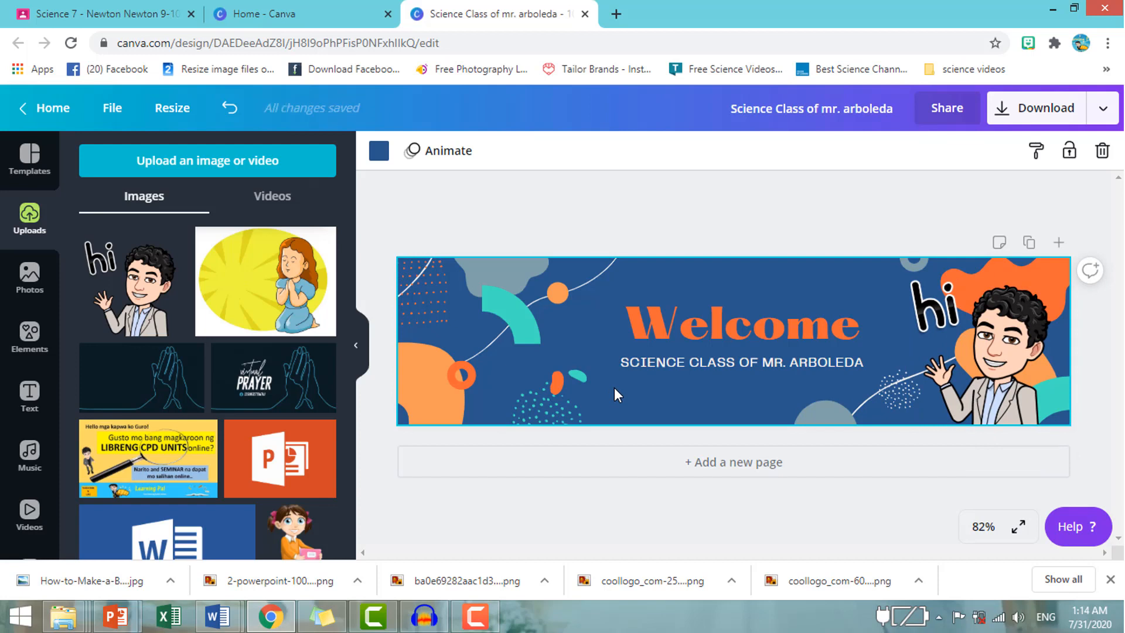
Download the finished banner as a PNG at 1000 × 250 px and dismiss the saved-design message.
click(1046, 117)
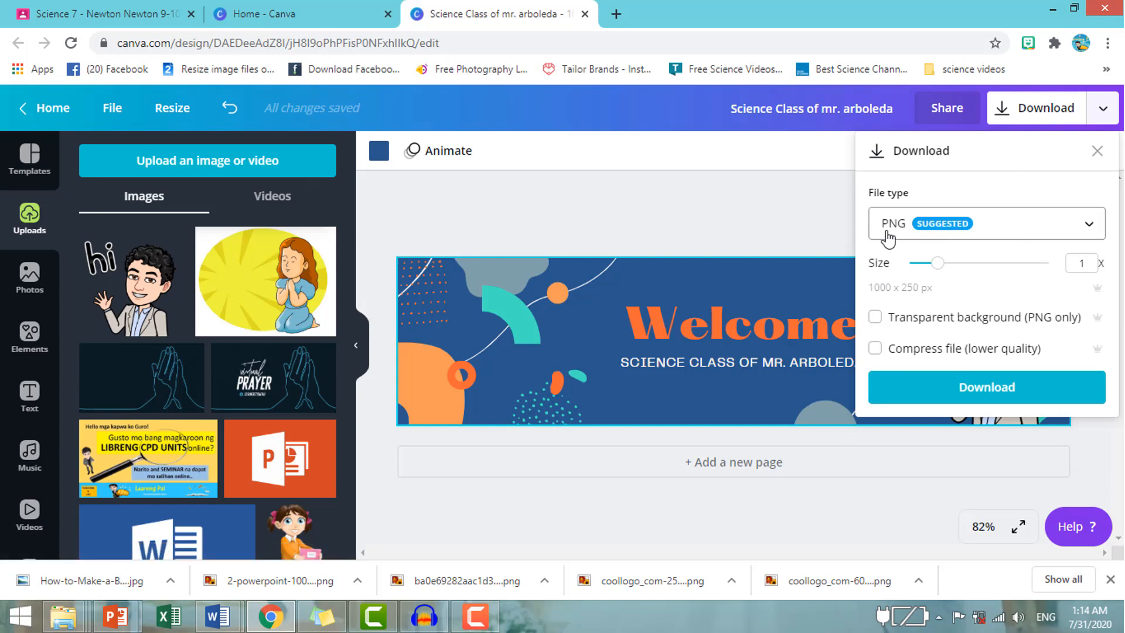
click(1028, 388)
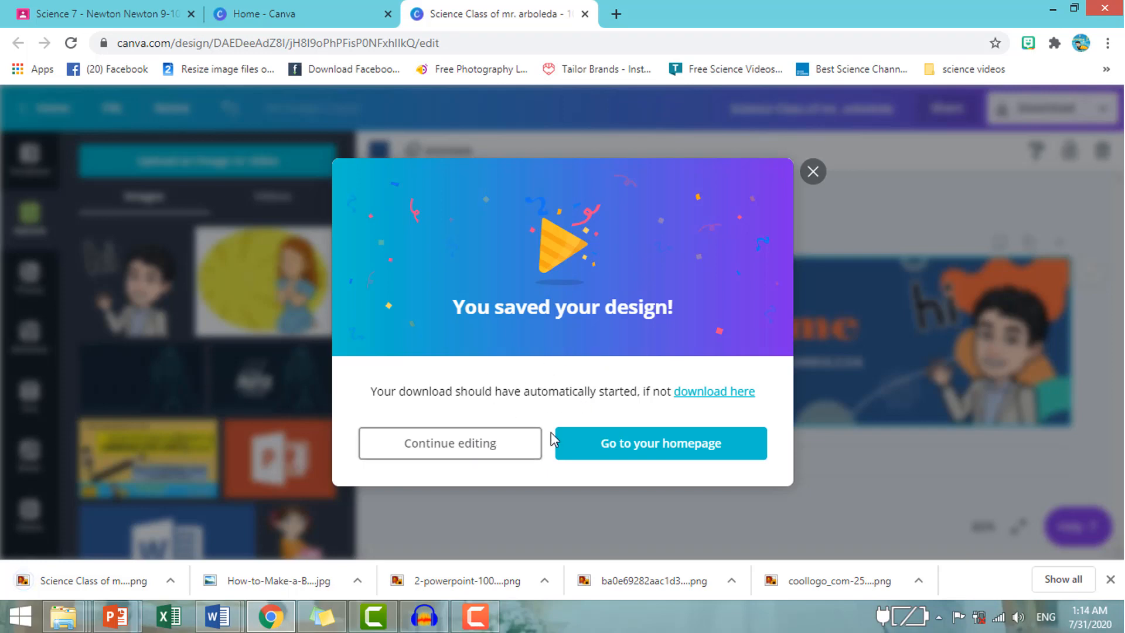
click(814, 172)
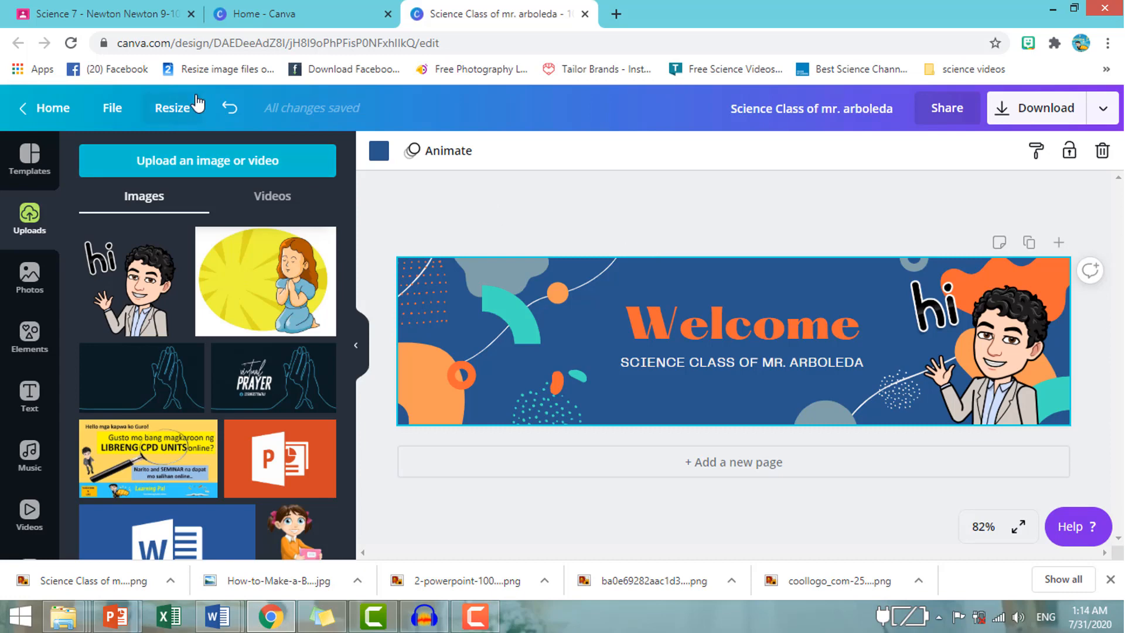
Switch to Google Classroom and open the "Science 7 - Aristotle" class.
click(114, 12)
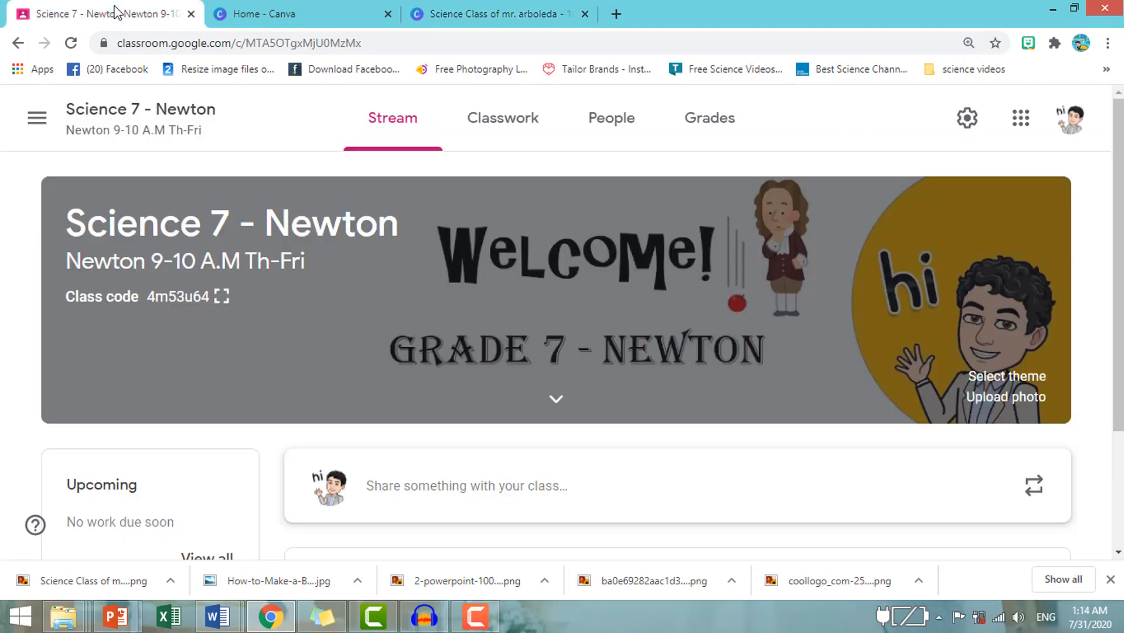
click(37, 117)
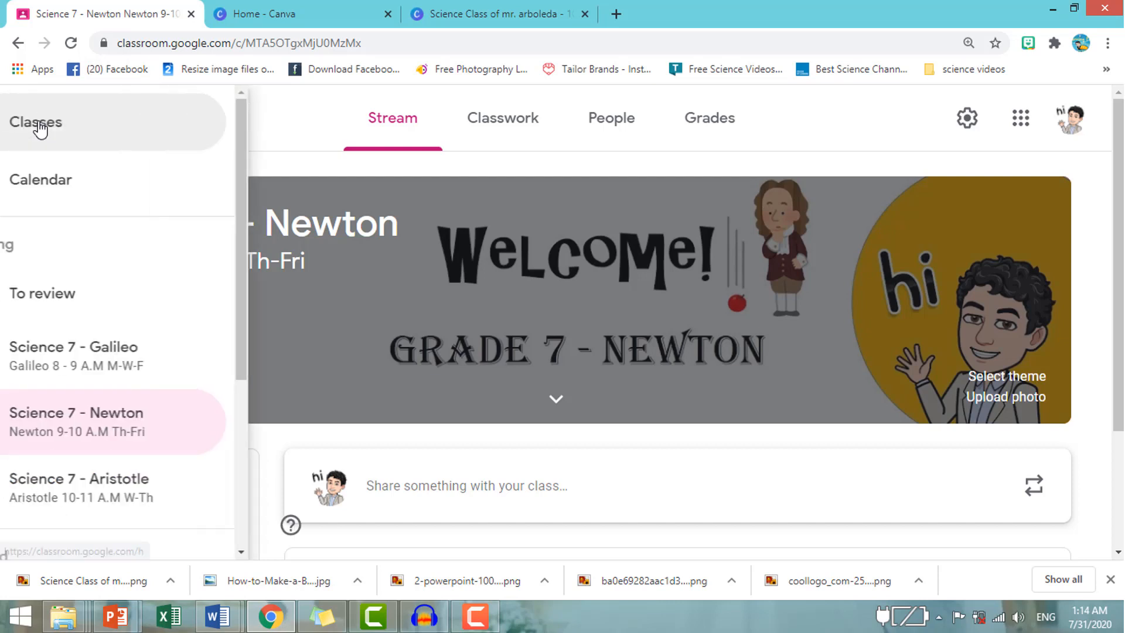
click(104, 123)
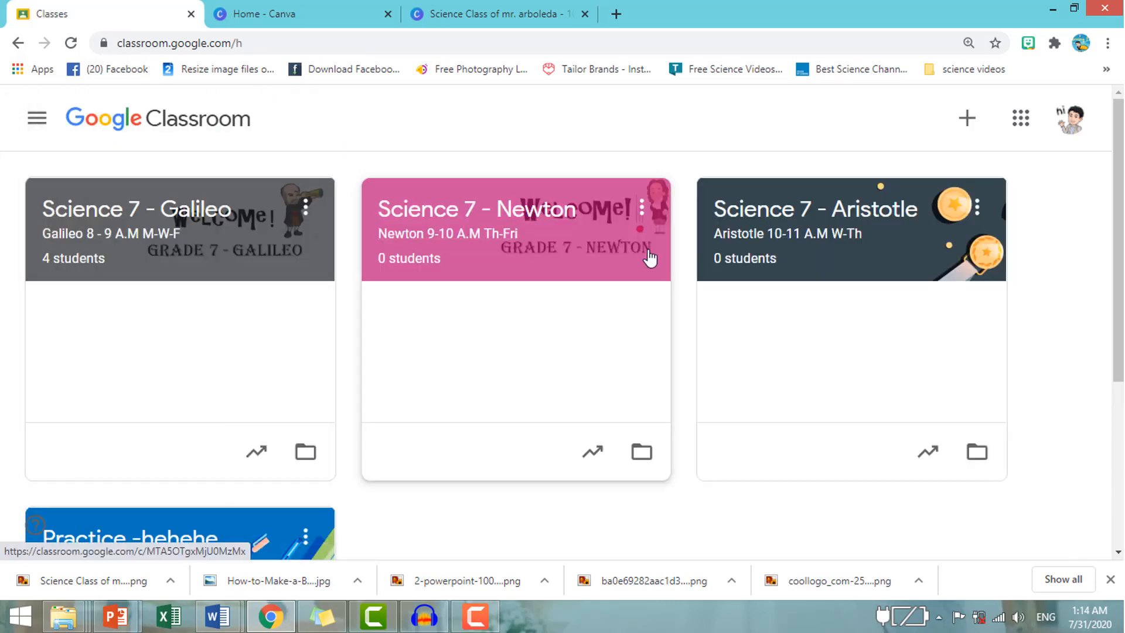
click(802, 218)
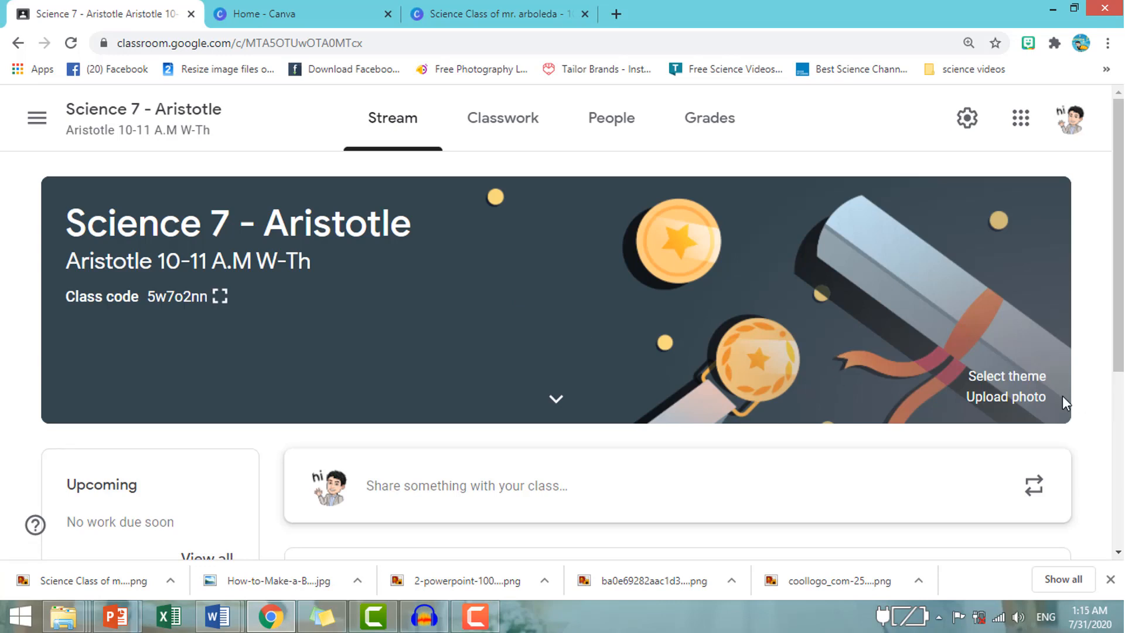
Upload the 1000 × 250 Science Class banner PNG from the Downloads folder as the class header photo.
click(1033, 404)
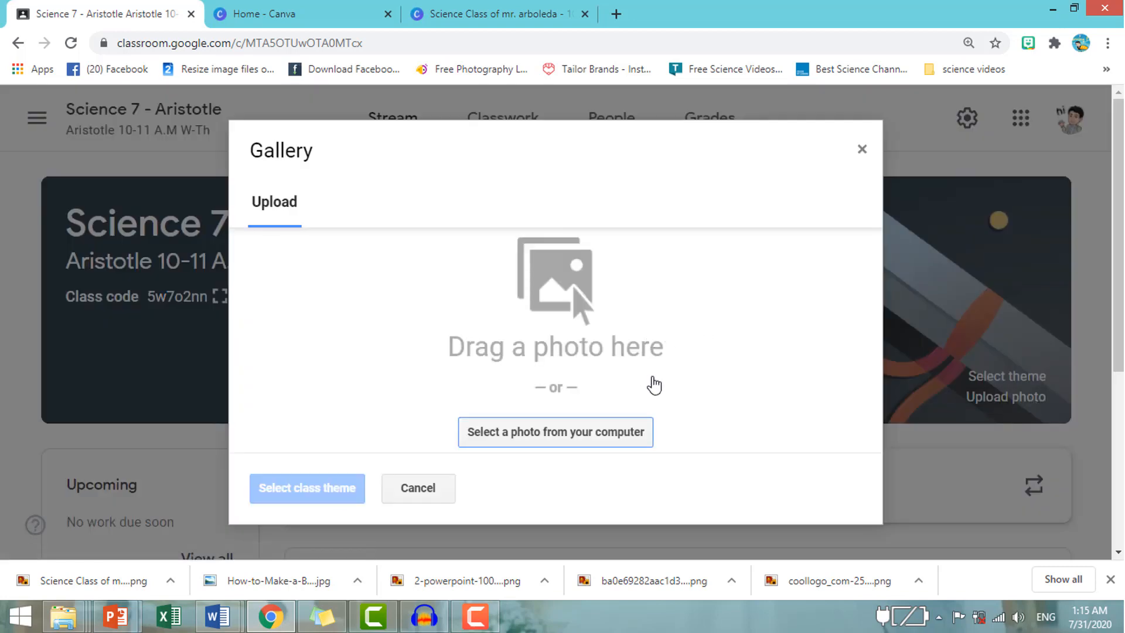
click(607, 436)
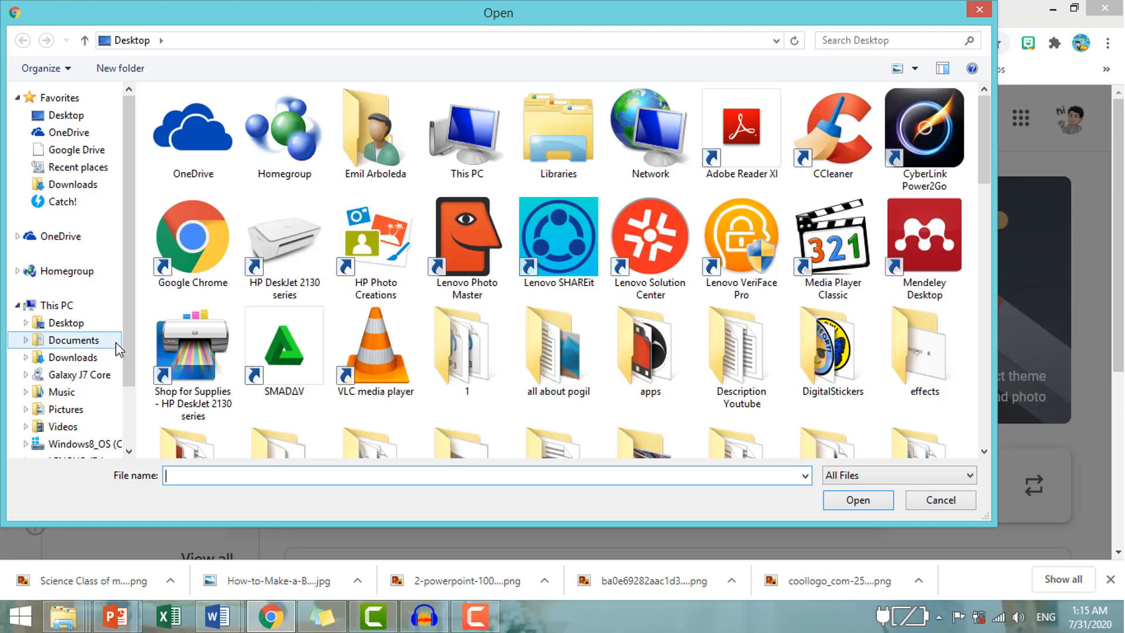
scroll(126, 343, down, 2)
click(65, 298)
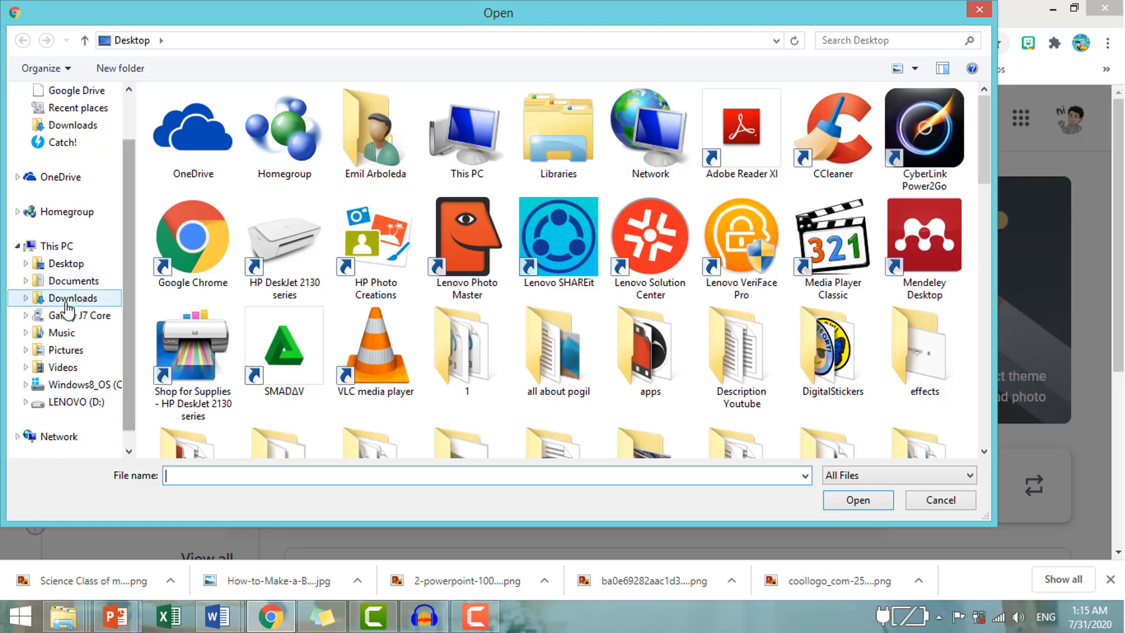
drag(983, 249, 998, 353)
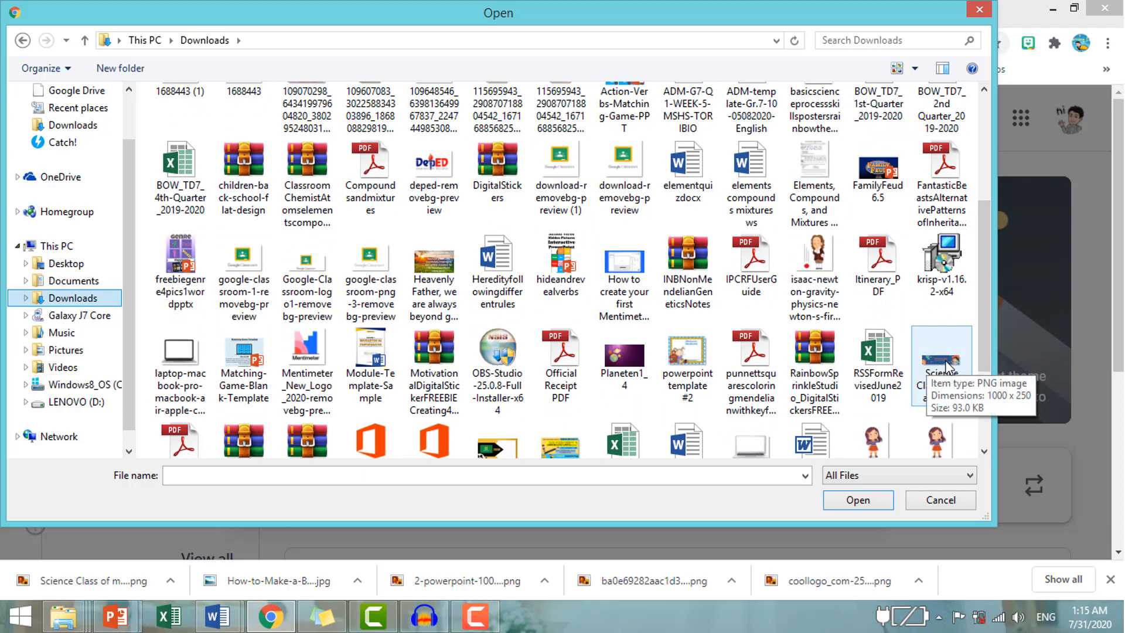
click(940, 359)
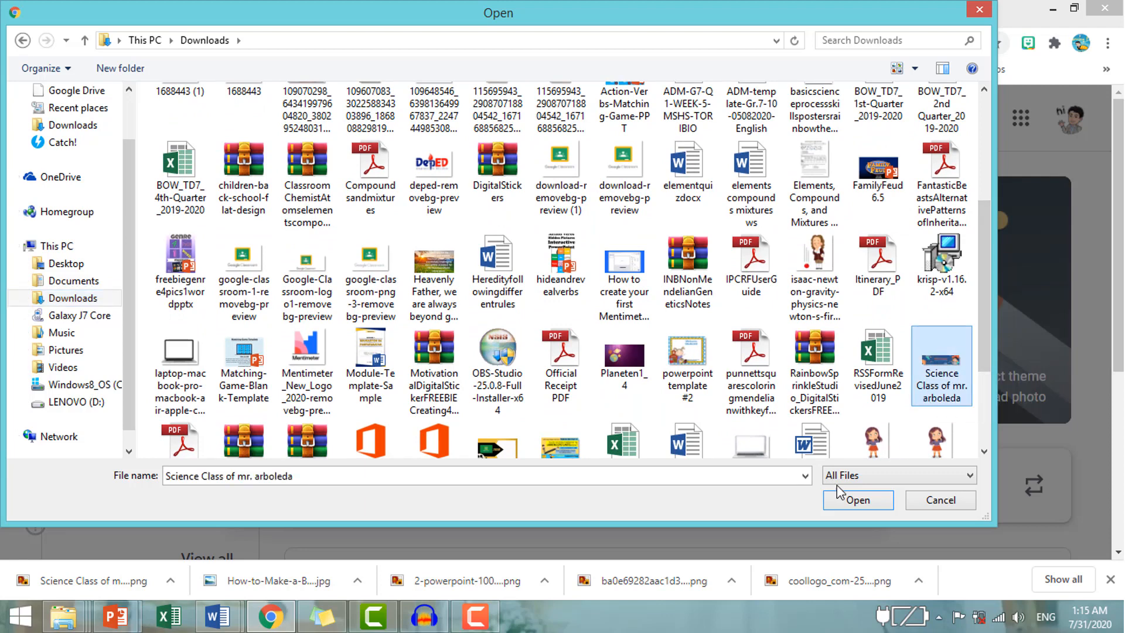
click(860, 500)
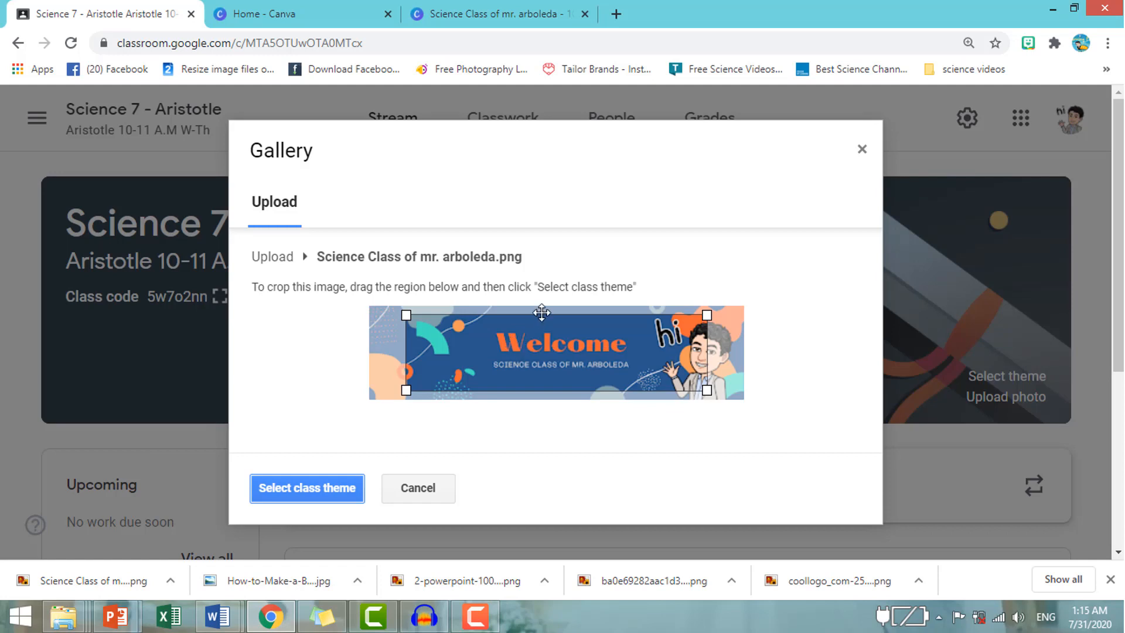
Expand the crop region to cover the entire banner image and apply it as the class theme.
drag(542, 346, 502, 334)
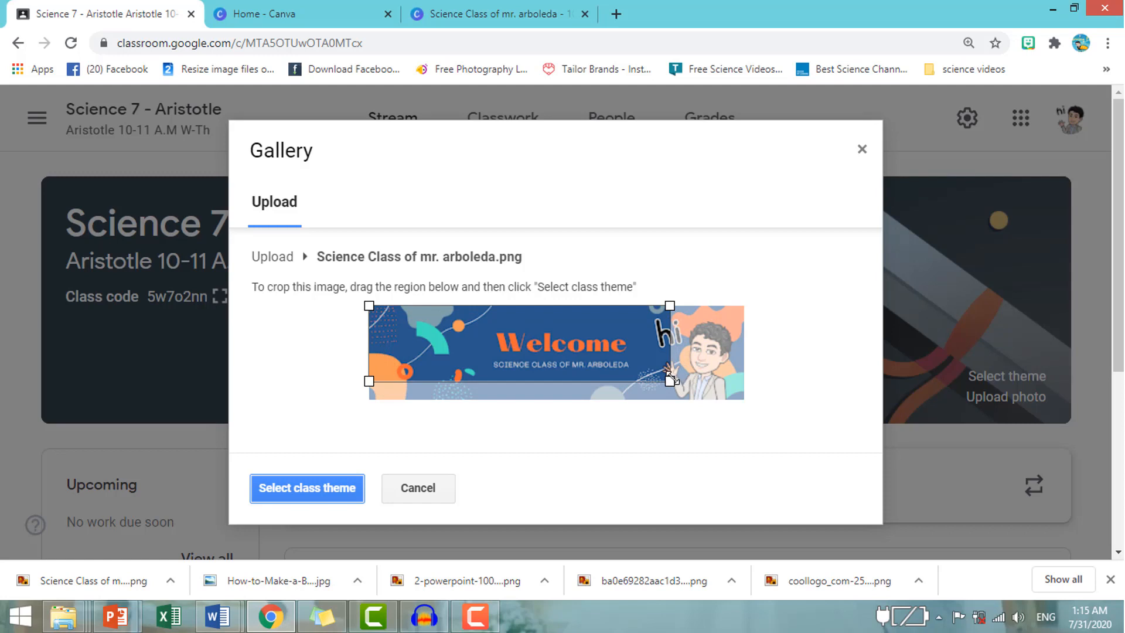
drag(674, 381, 767, 420)
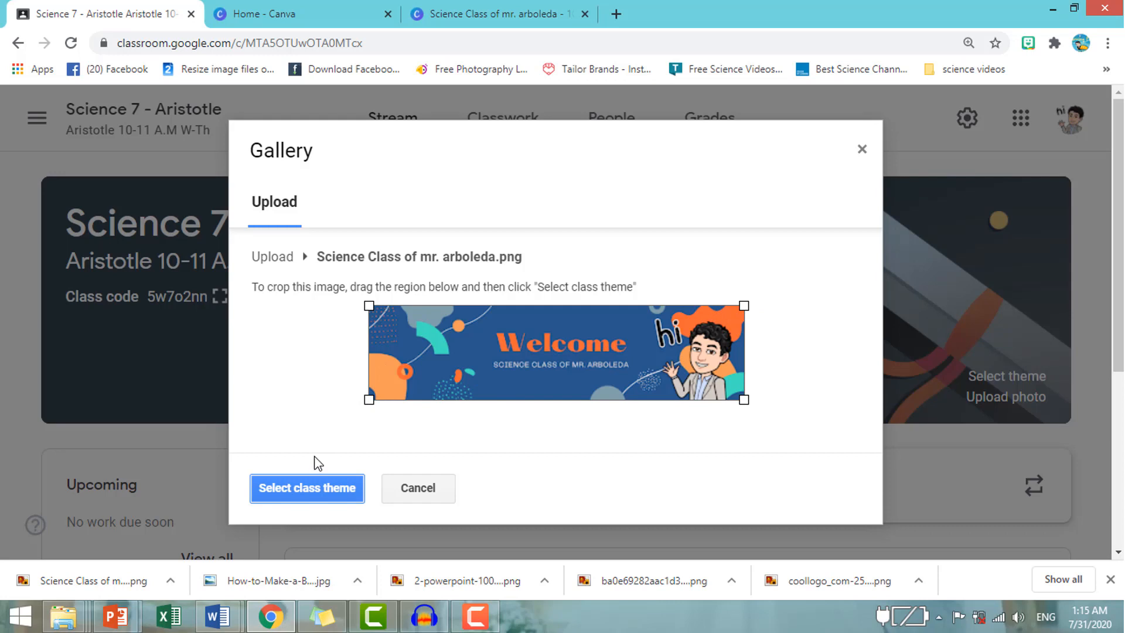
click(315, 490)
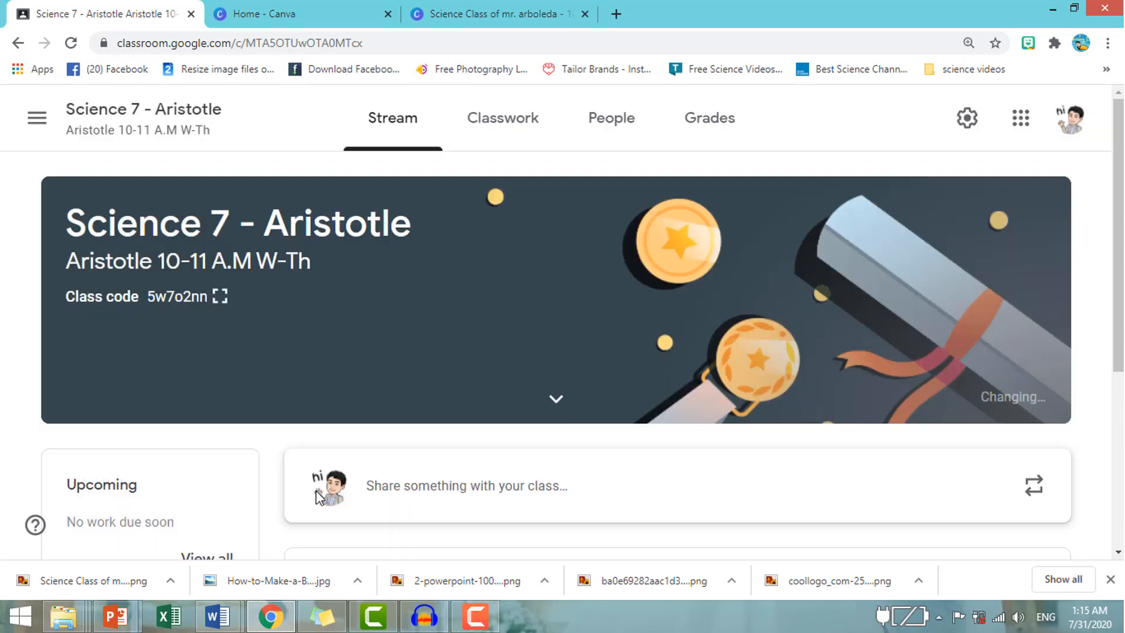